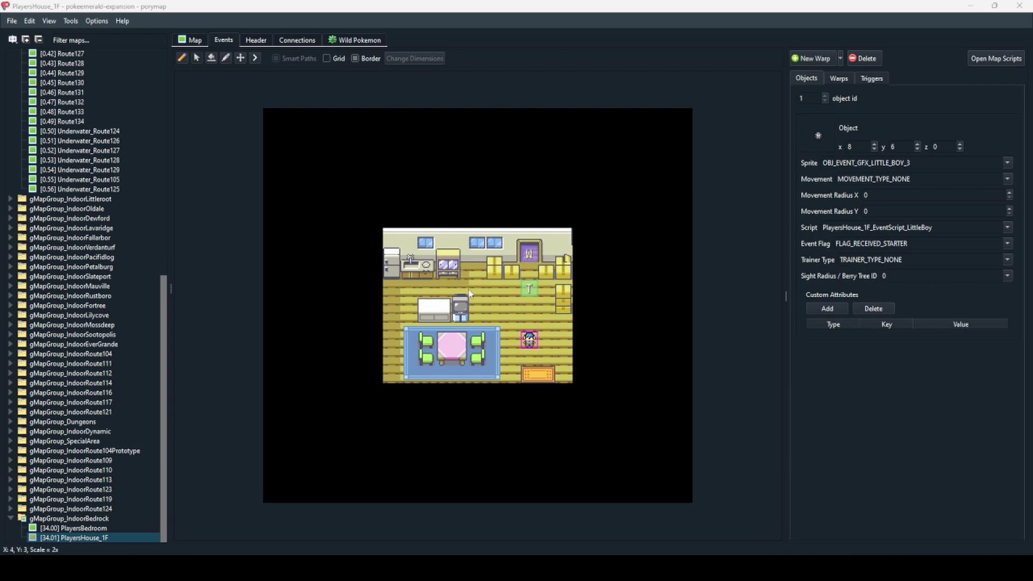
- Open PlayersHouse_1F's scripts.pory from Porymap's Events tab into VS Code
left_click(977, 58)
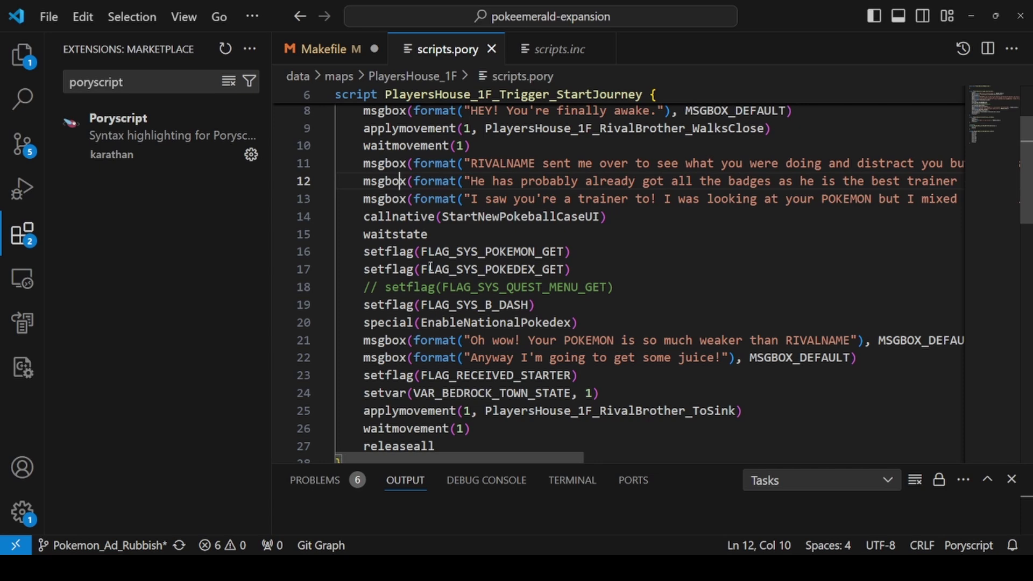
scroll(510, 295, "up", 2)
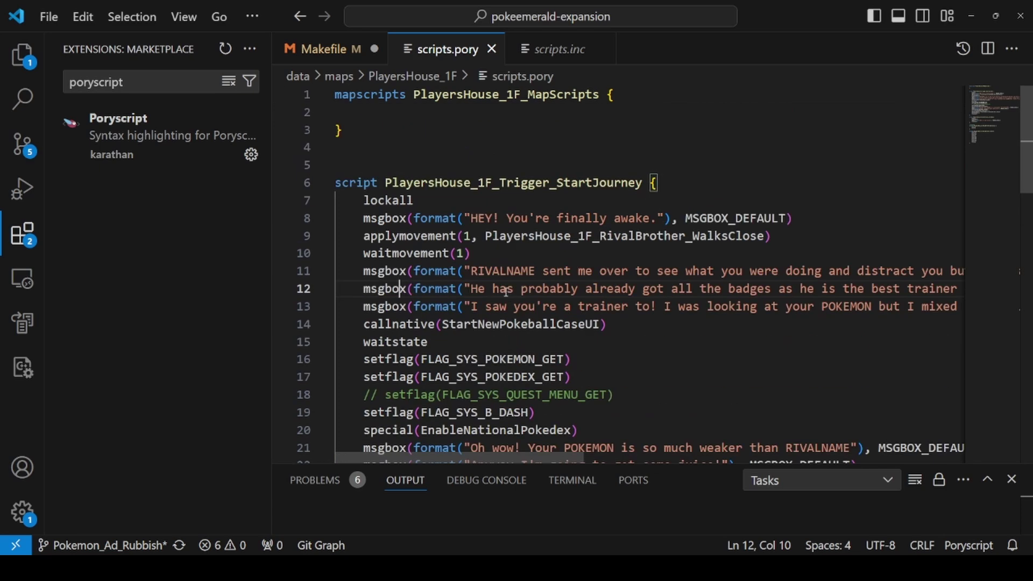
scroll(506, 291, "down", 5)
scroll(499, 285, "up", 1)
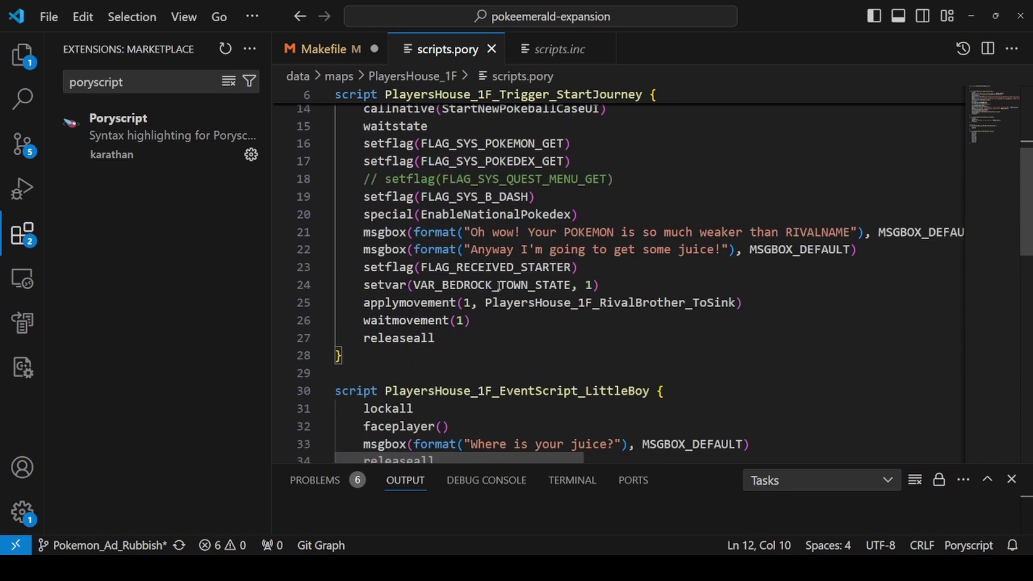
scroll(499, 286, "up", 4)
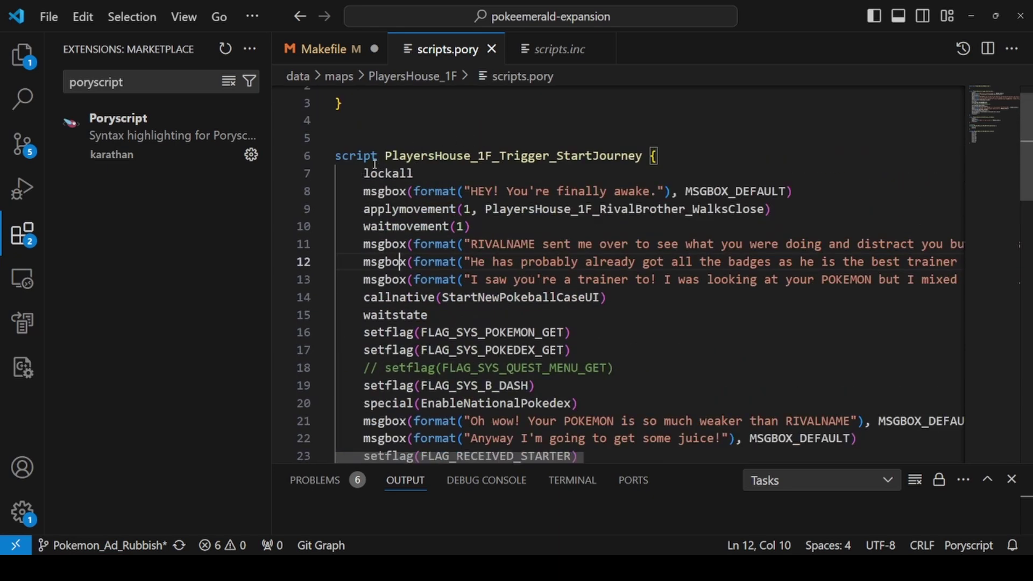
double_click(396, 156)
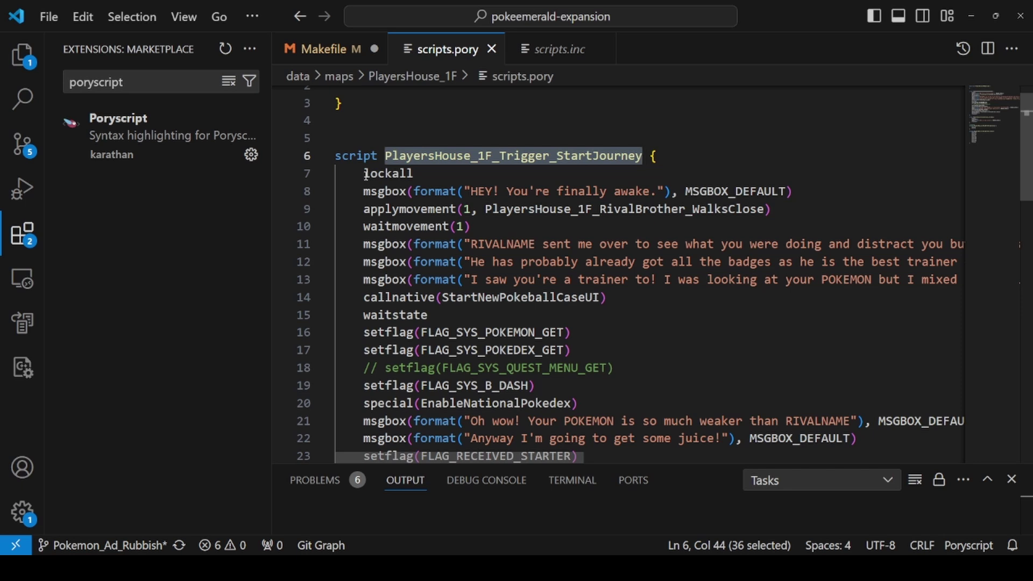
left_click_drag(370, 192, 794, 191)
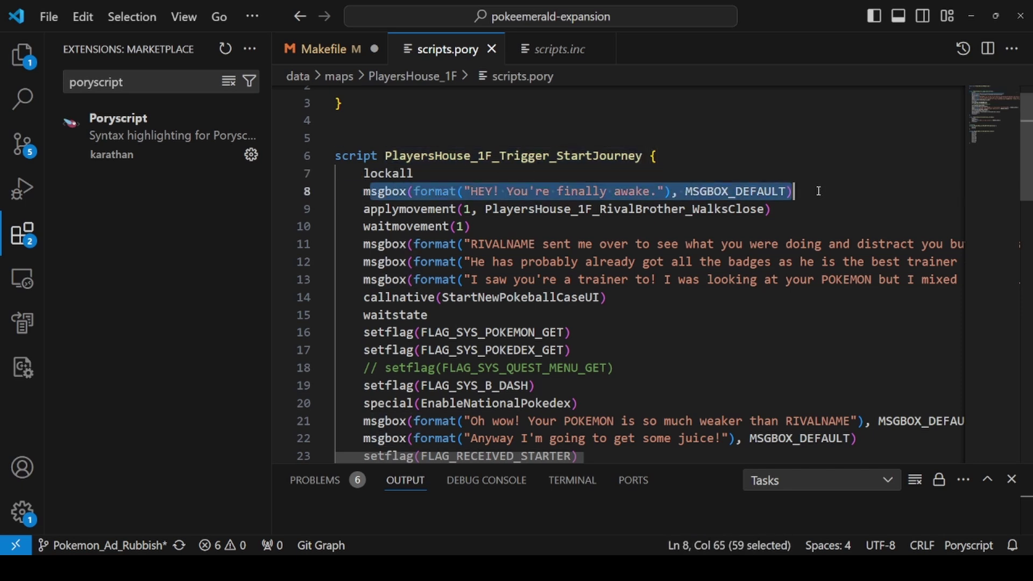
mouse_move(564, 568)
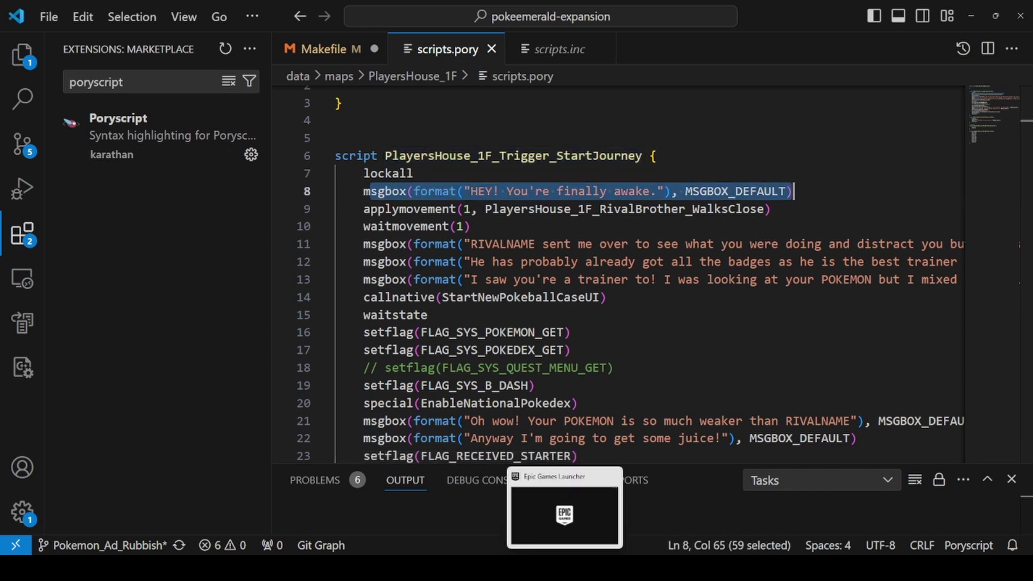
left_click(585, 279)
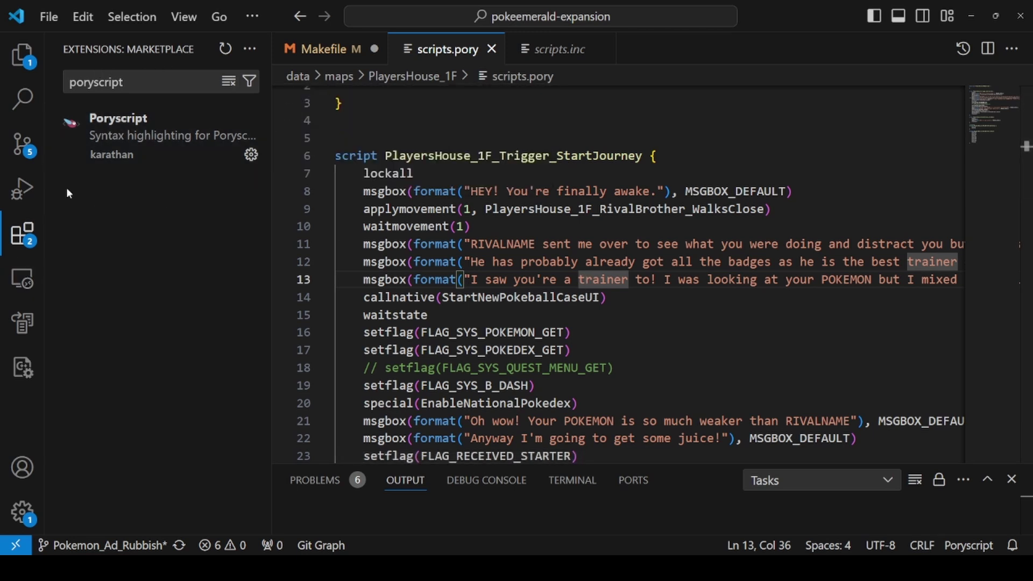
left_click_drag(391, 192, 549, 368)
key("Escape")
scroll(622, 252, "down", 1)
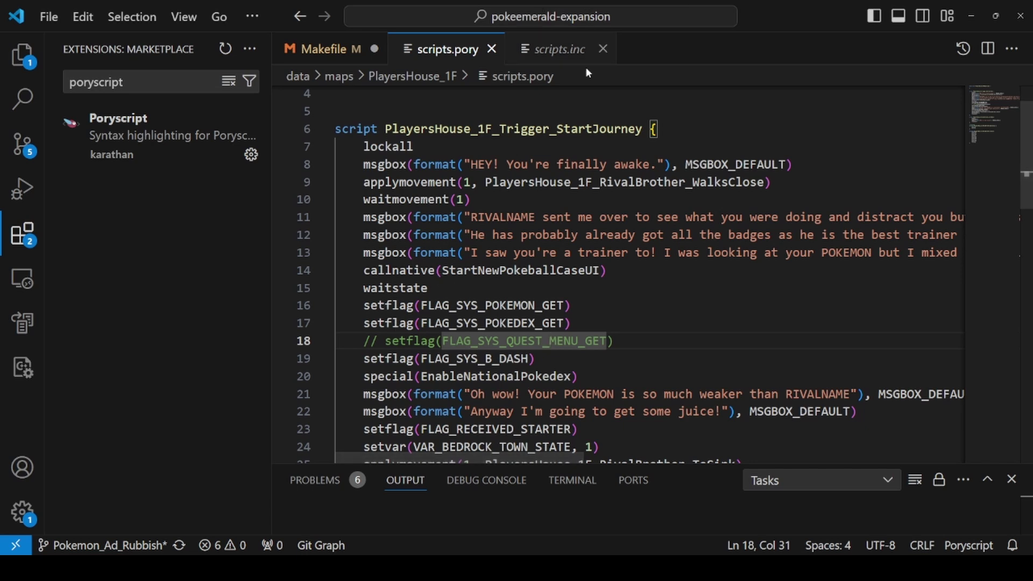
- Review the compiled scripts.inc's StartJourney commands, movement labels and text strings
left_click(552, 50)
scroll(580, 227, "down", 5)
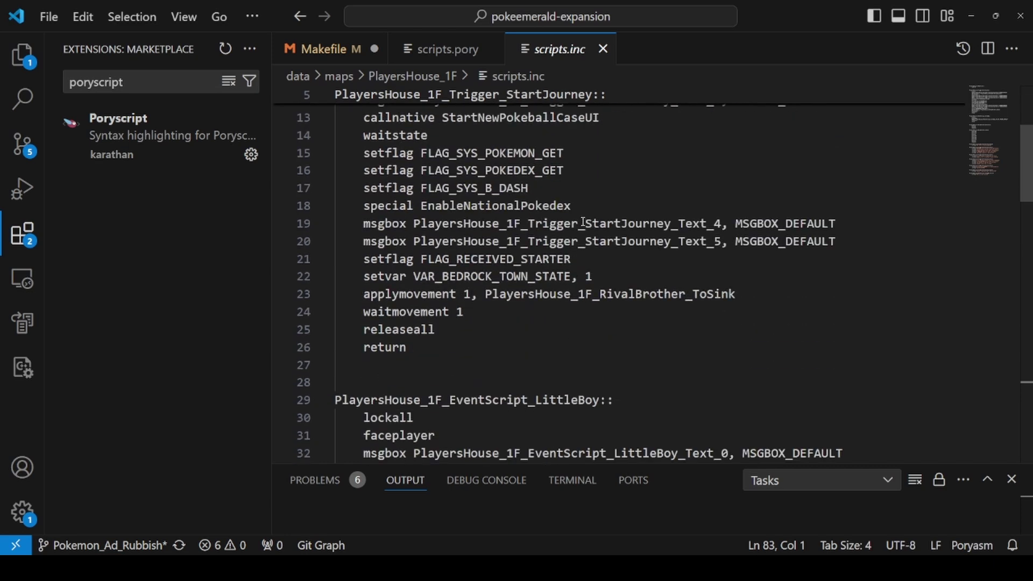
scroll(580, 227, "up", 4)
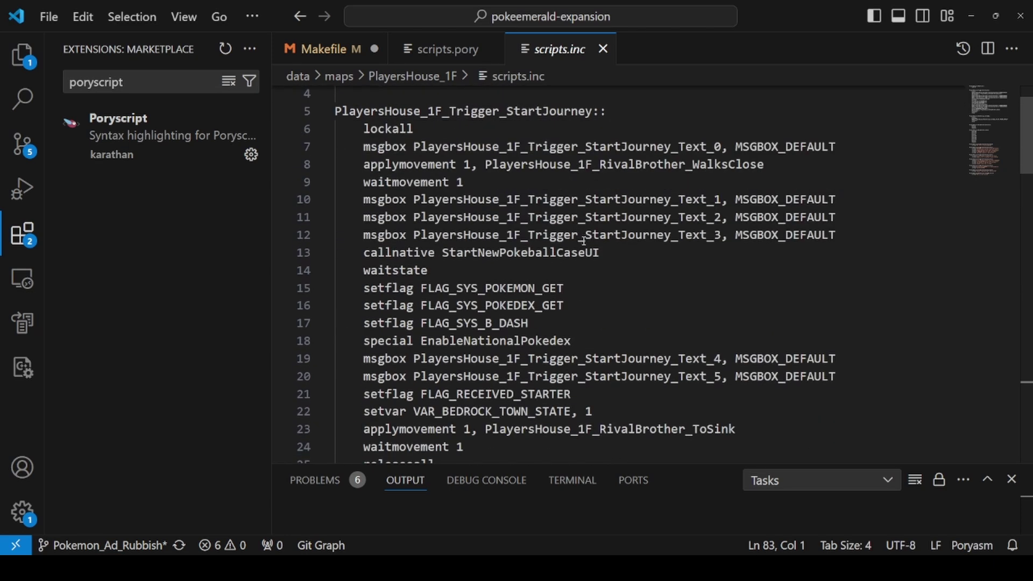
scroll(580, 245, "down", 9)
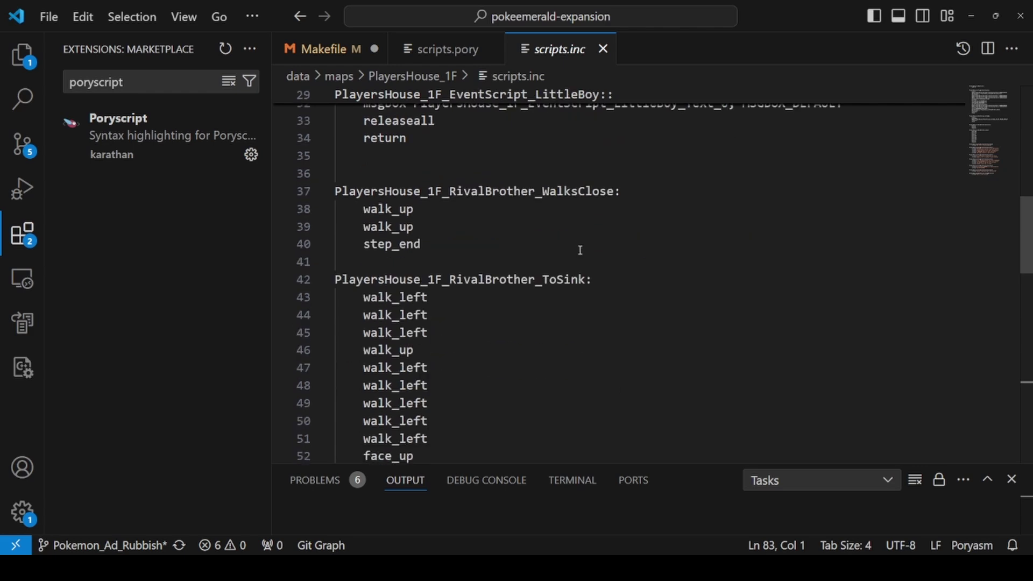
scroll(583, 249, "up", 7)
scroll(592, 256, "up", 3)
scroll(588, 257, "down", 18)
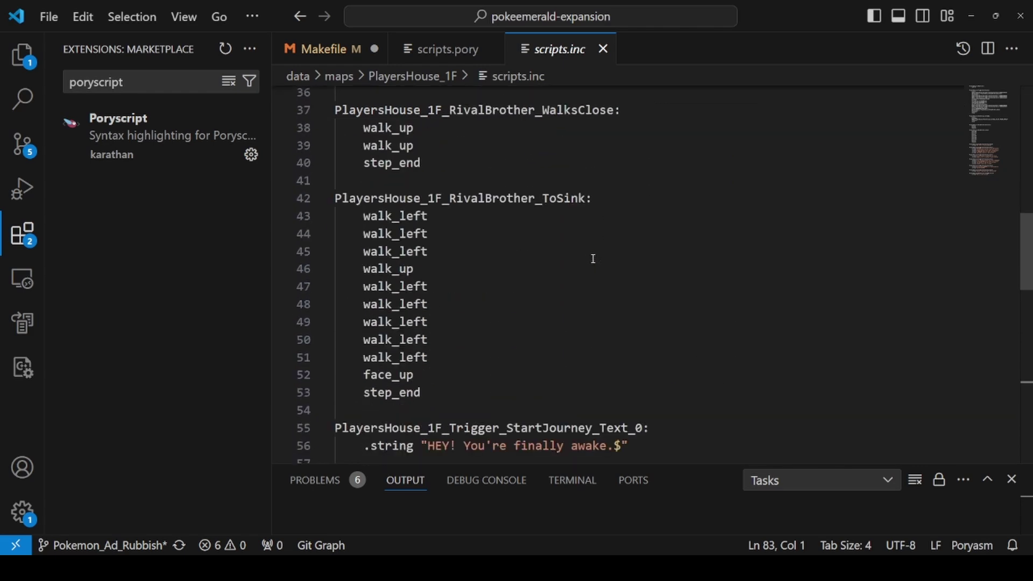
scroll(586, 258, "down", 5)
scroll(586, 248, "up", 12)
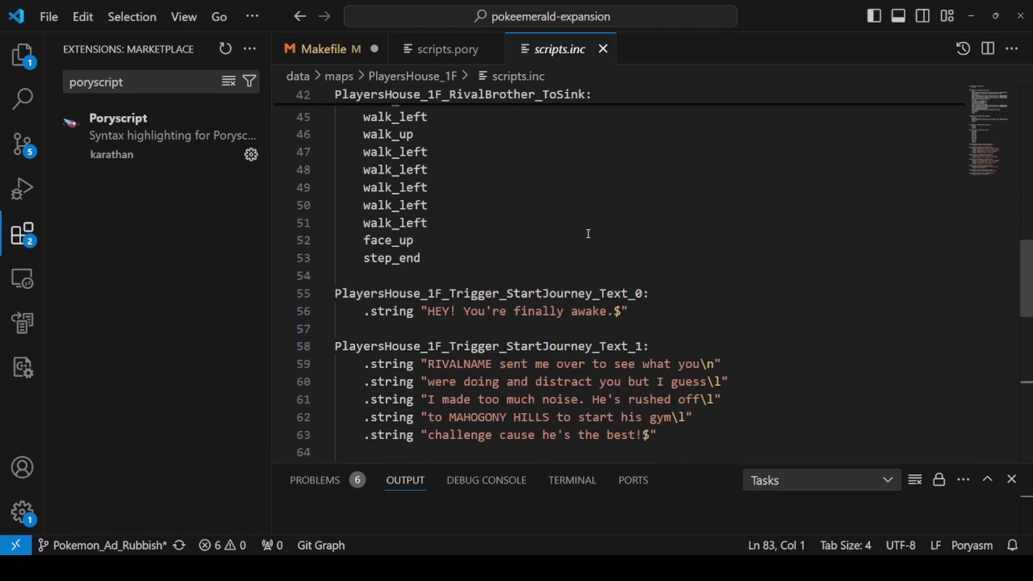
scroll(586, 245, "up", 12)
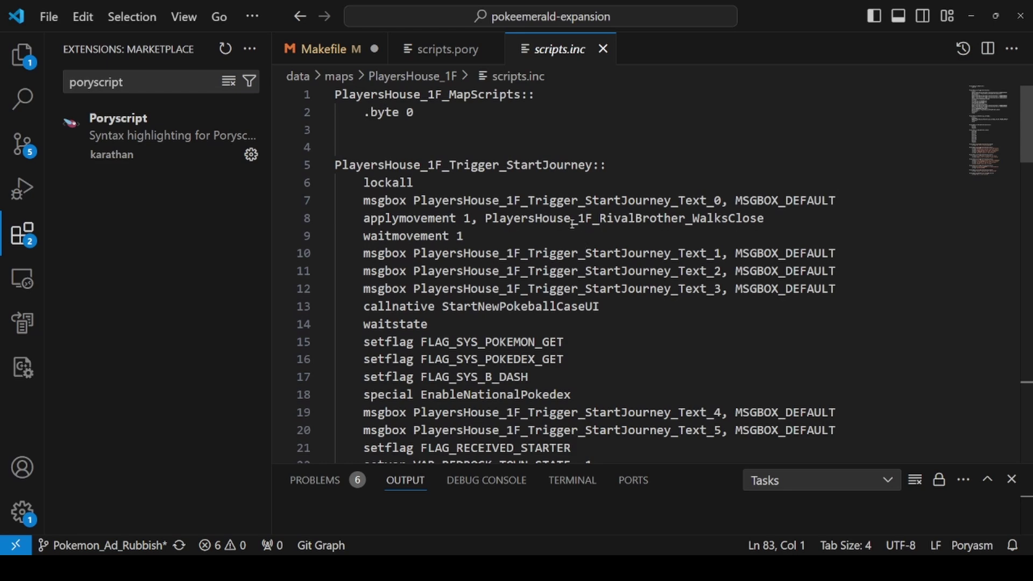
- Select the StartJourney script body in scripts.pory, then switch to the INSTALL.md guide in Chrome
left_click(449, 49)
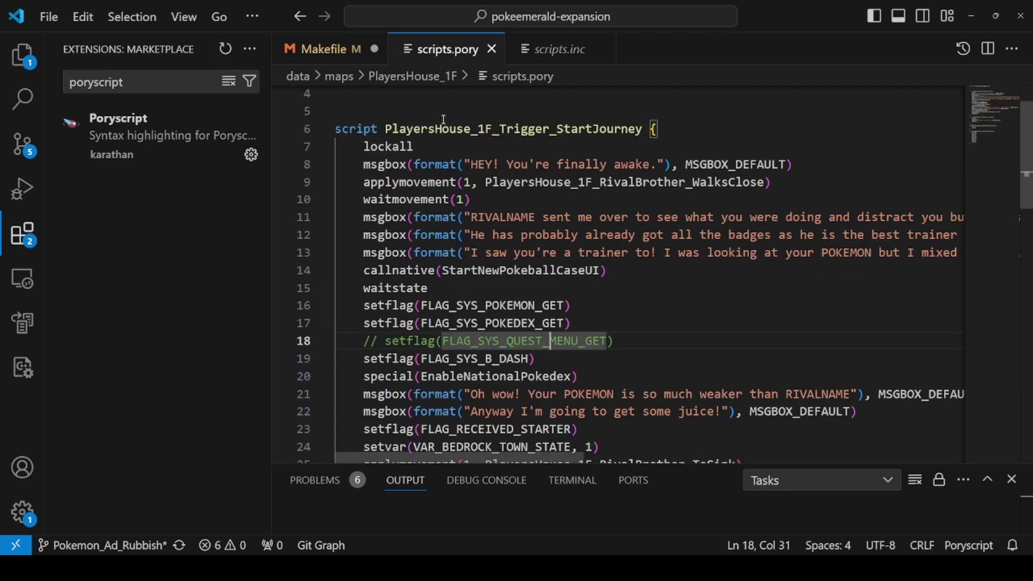
scroll(548, 183, "down", 3)
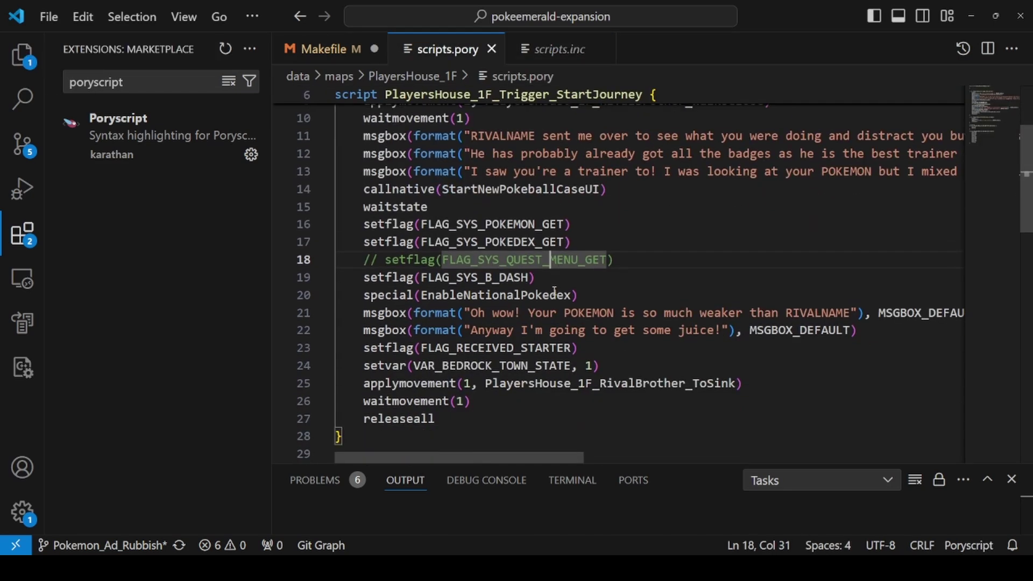
scroll(564, 150, "up", 2)
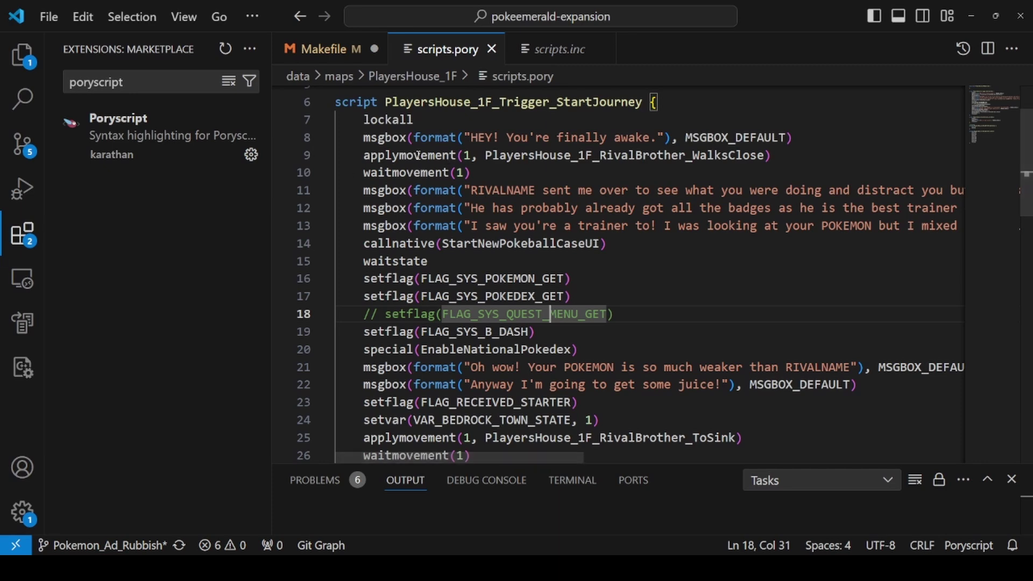
left_click_drag(414, 119, 429, 367)
scroll(439, 349, "down", 1)
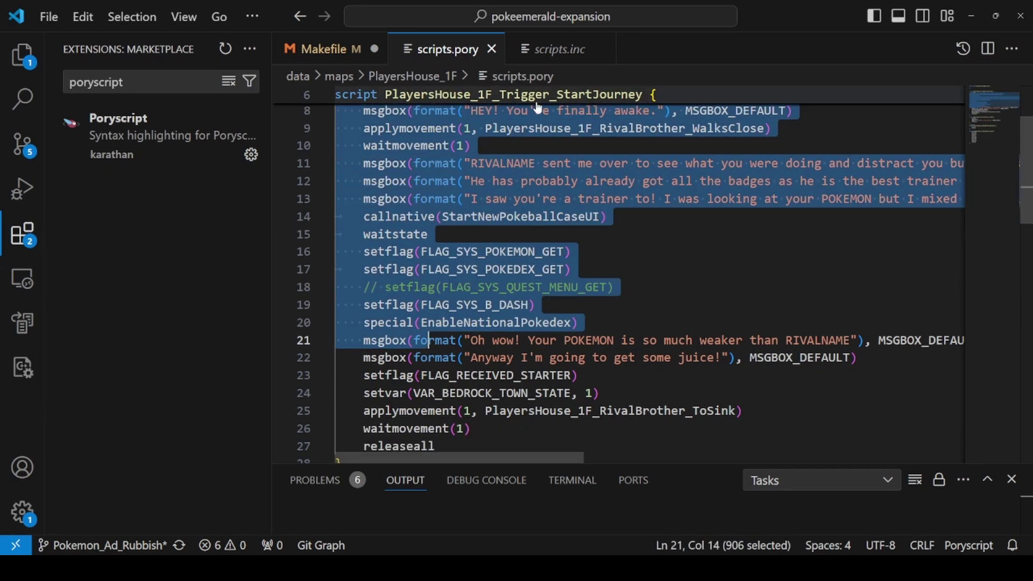
scroll(512, 337, "down", 2)
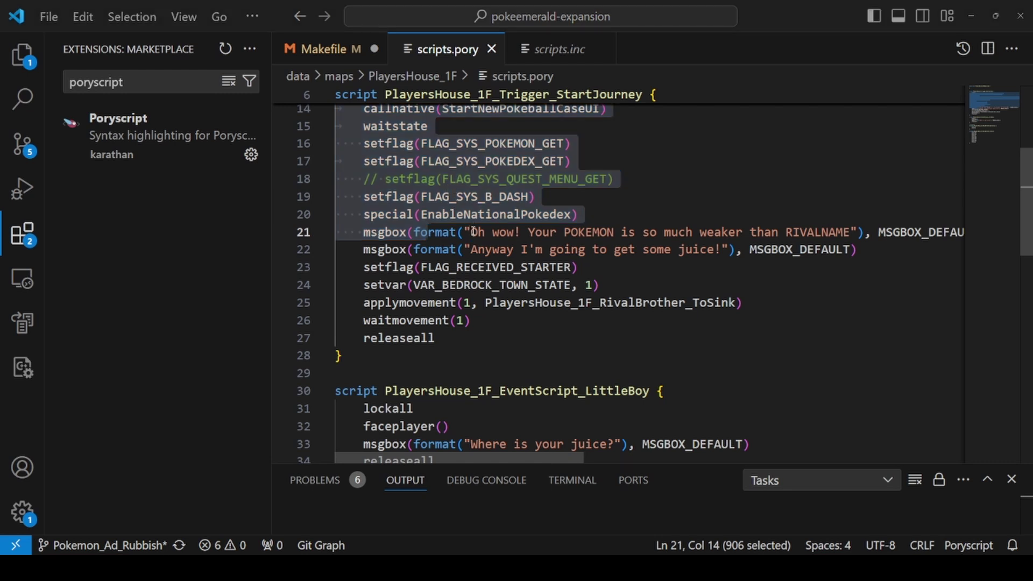
key("alt+Tab")
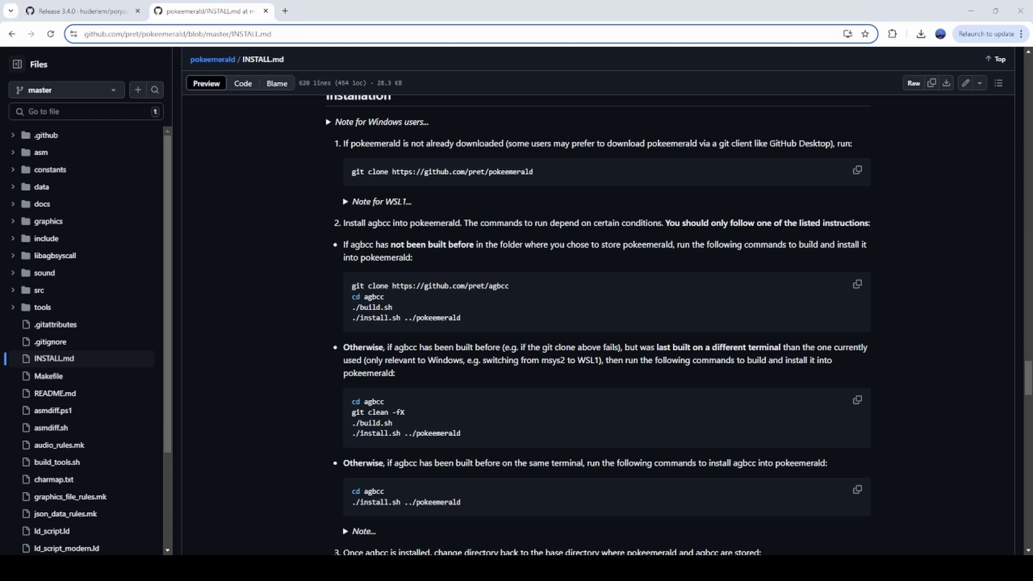
- Clear the WSL terminal's old build output and reposition its window over the page
key("alt+Tab")
type("clear")
key("Return")
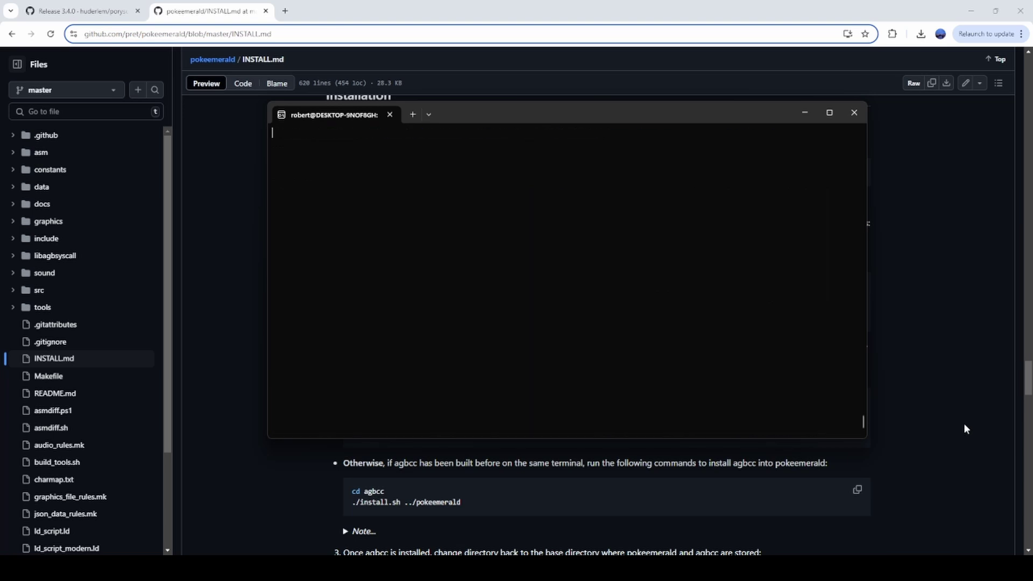
left_click_drag(501, 114, 531, 77)
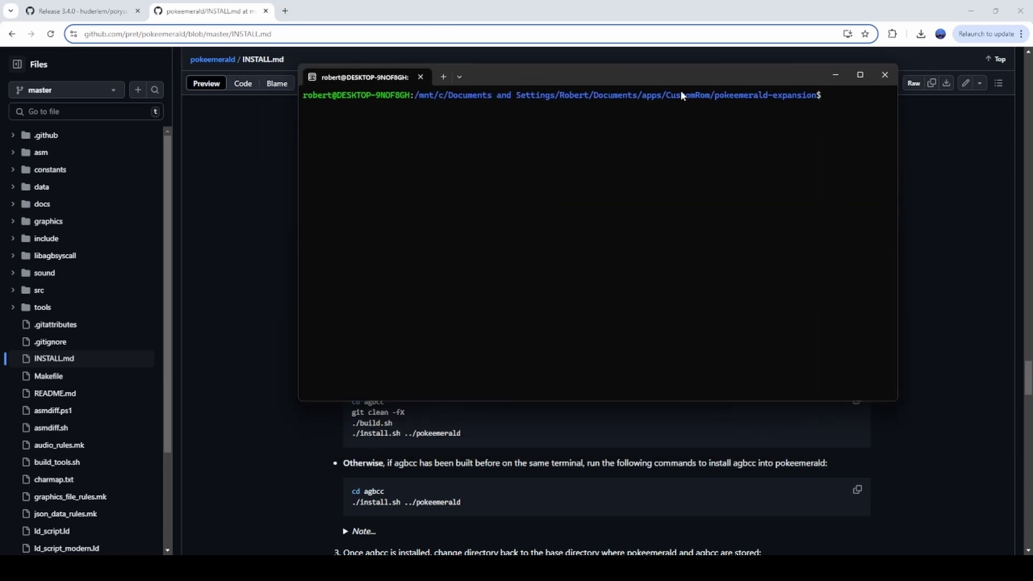
left_click_drag(677, 77, 646, 119)
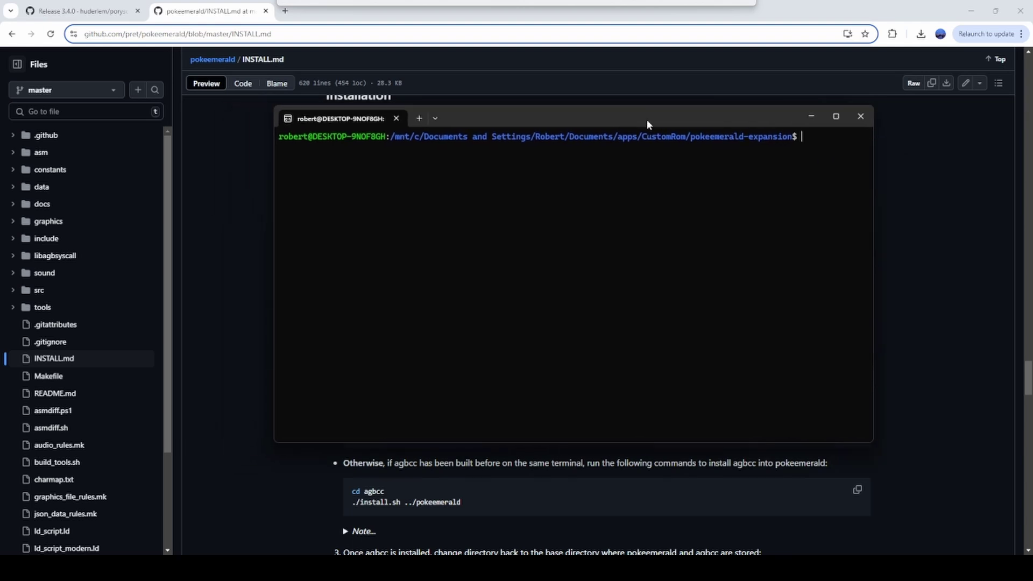
- Copy the agbcc clone and build commands from INSTALL.md and run them in the terminal
left_click(973, 234)
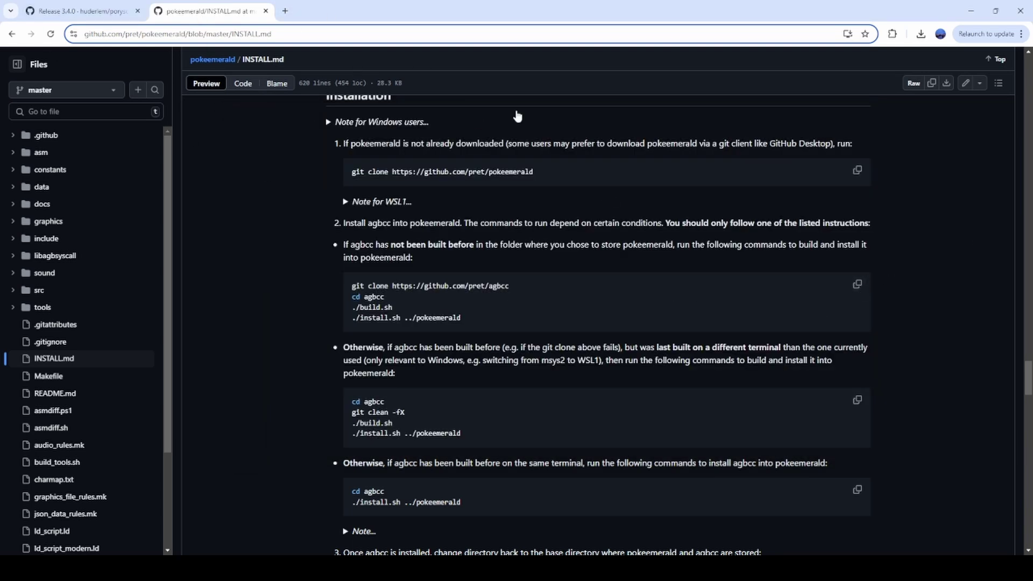
left_click(857, 283)
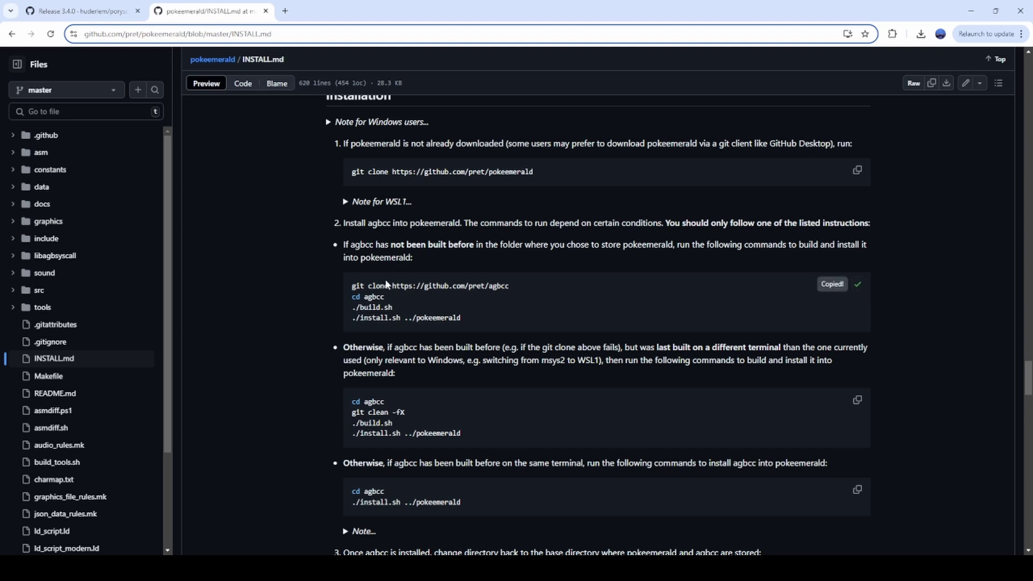
key("alt+Tab")
key("ctrl+v")
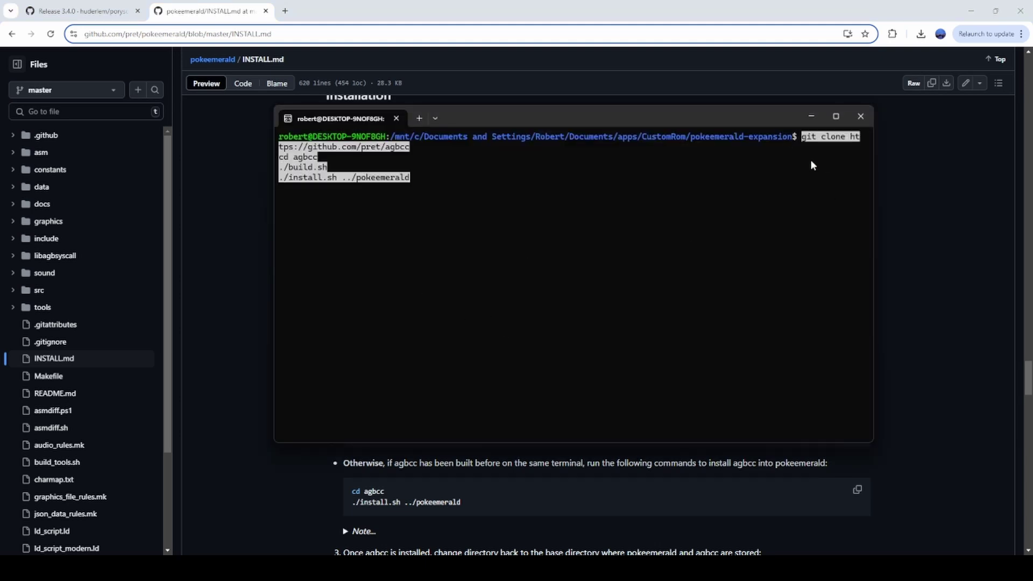
key("Return")
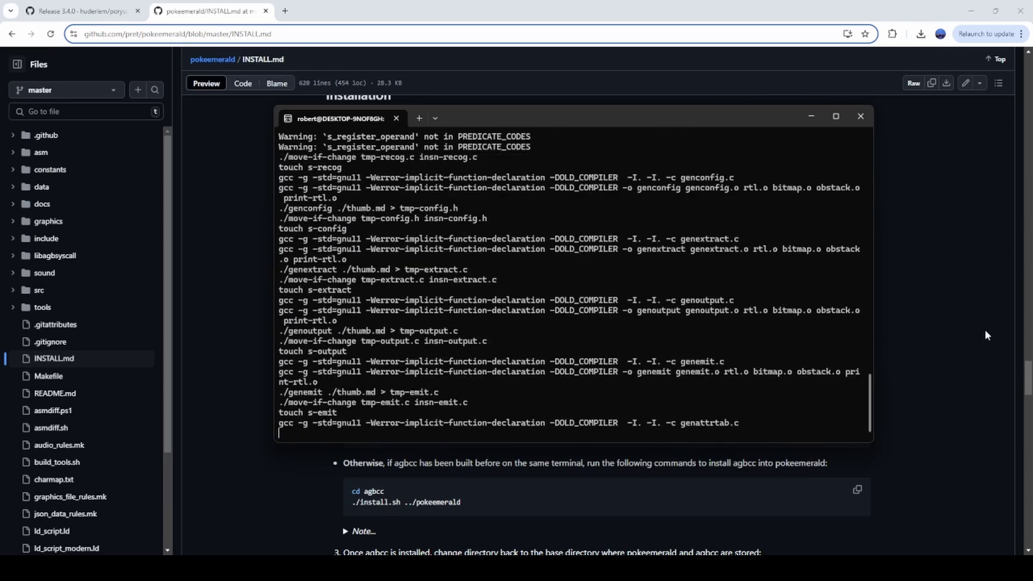
- Check the guide's cd agbcc, ./build.sh and ./install.sh lines while agbcc builds
key("alt+Tab")
left_click_drag(396, 299, 340, 297)
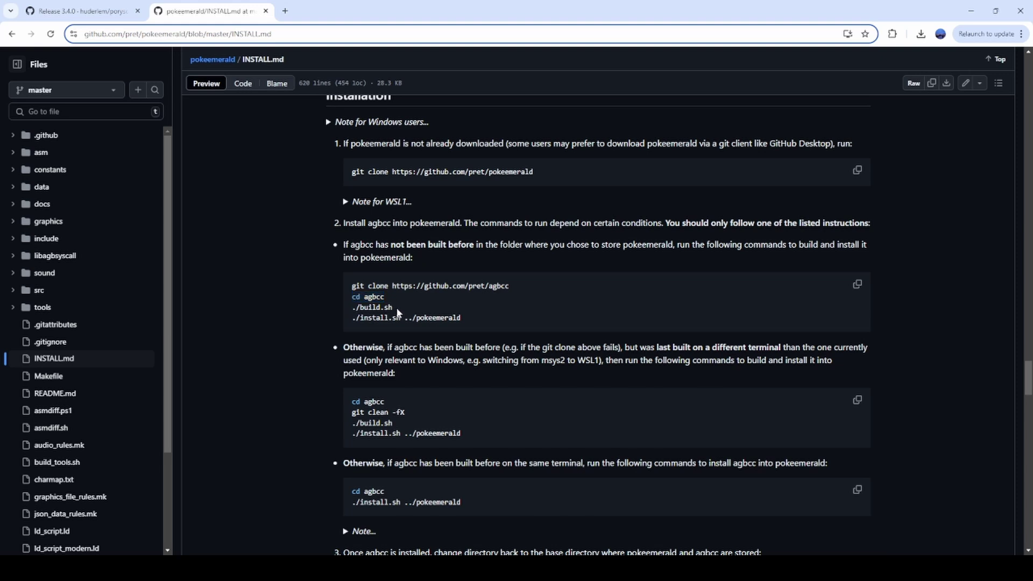
left_click_drag(398, 308, 341, 309)
left_click_drag(354, 314, 463, 318)
left_click(408, 318)
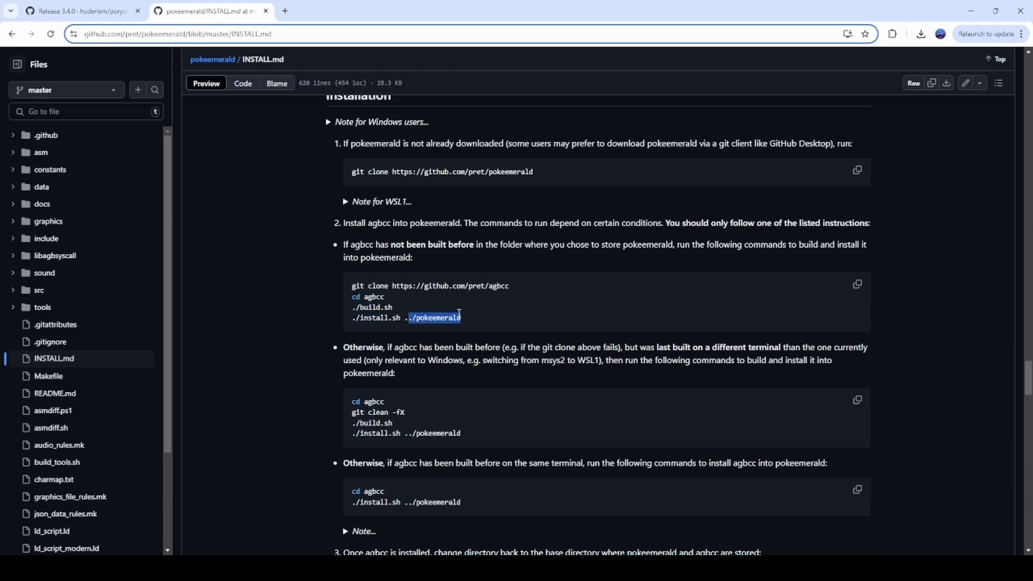
key("alt+Tab")
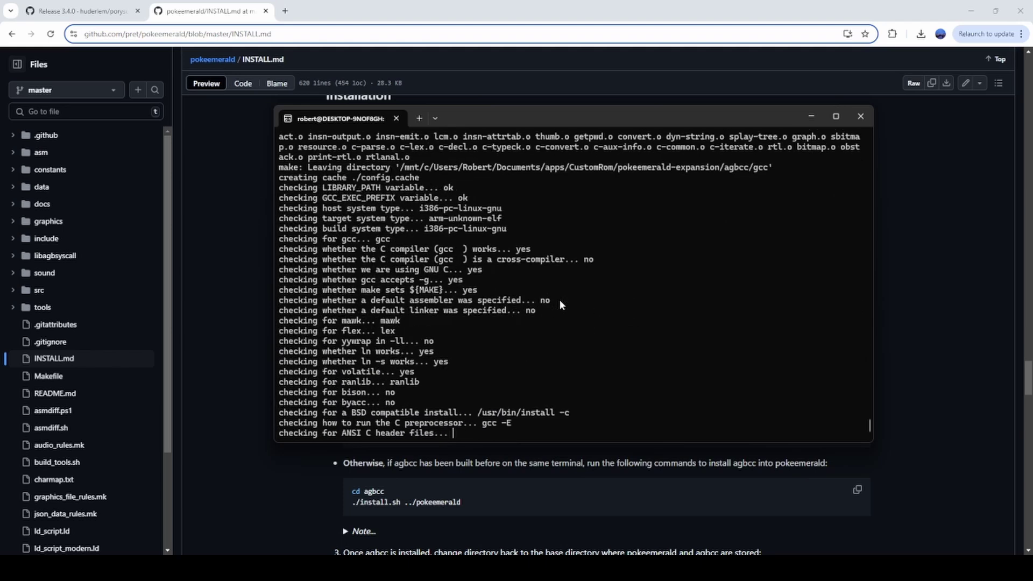
- Clear the terminal's build output and check the guide's ../pokeemerald install target
type("cl")
key("Return")
scroll(607, 501, "up", 1)
type("clear")
key("Return")
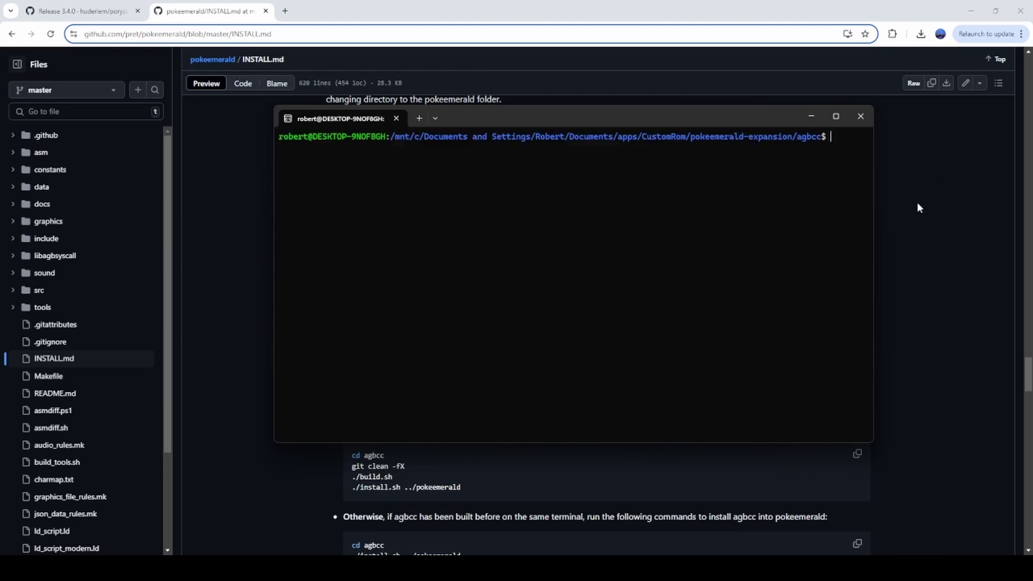
key("alt+Tab")
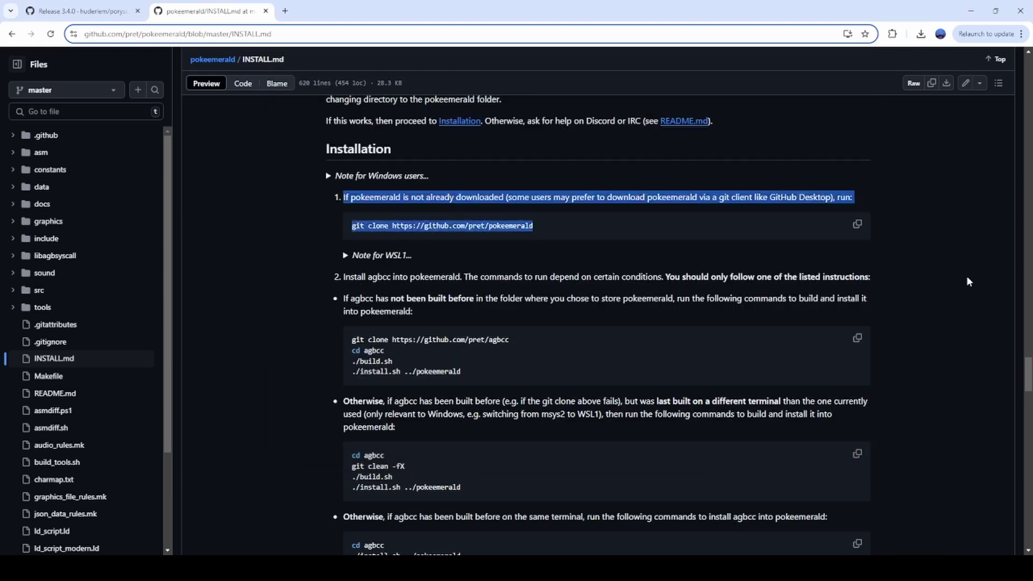
left_click(417, 373)
left_click_drag(405, 371, 461, 372)
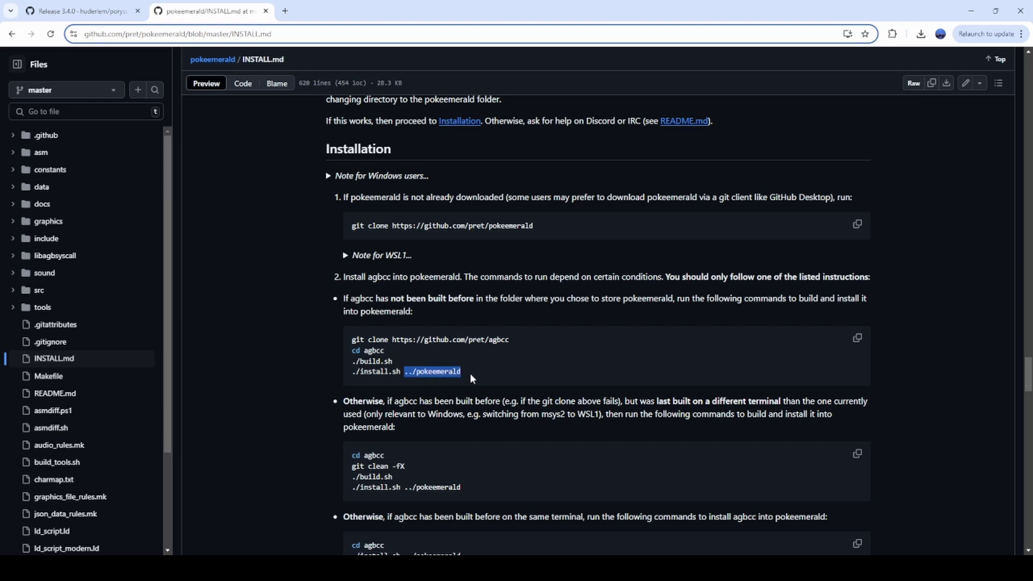
key("alt+Tab")
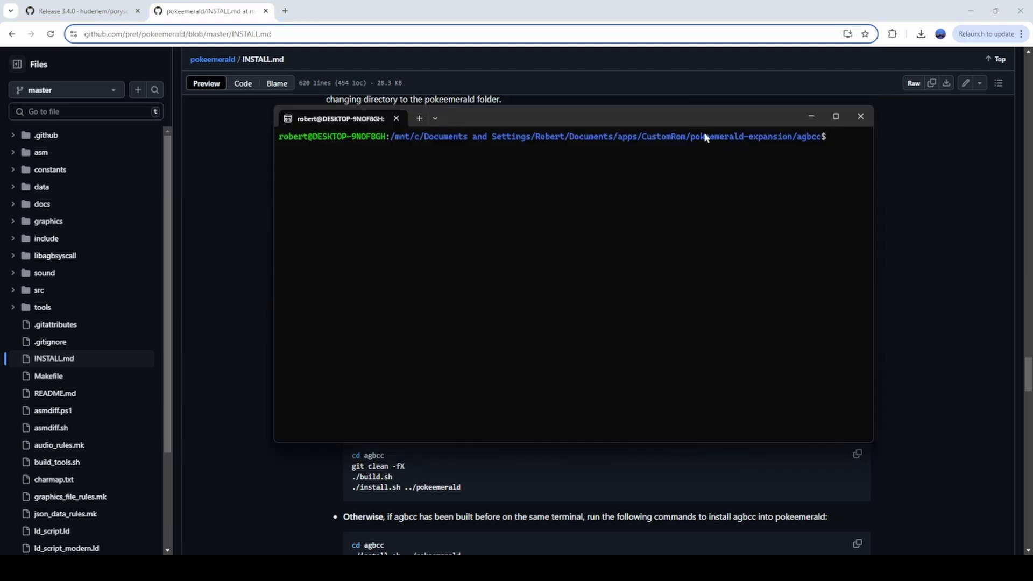
- Move up to pokeemerald-expansion, list its contents, and enter the agbcc/ folder
left_click_drag(689, 136, 788, 147)
right_click(788, 146)
type("cd ..")
key("Return")
type("ls")
key("Return")
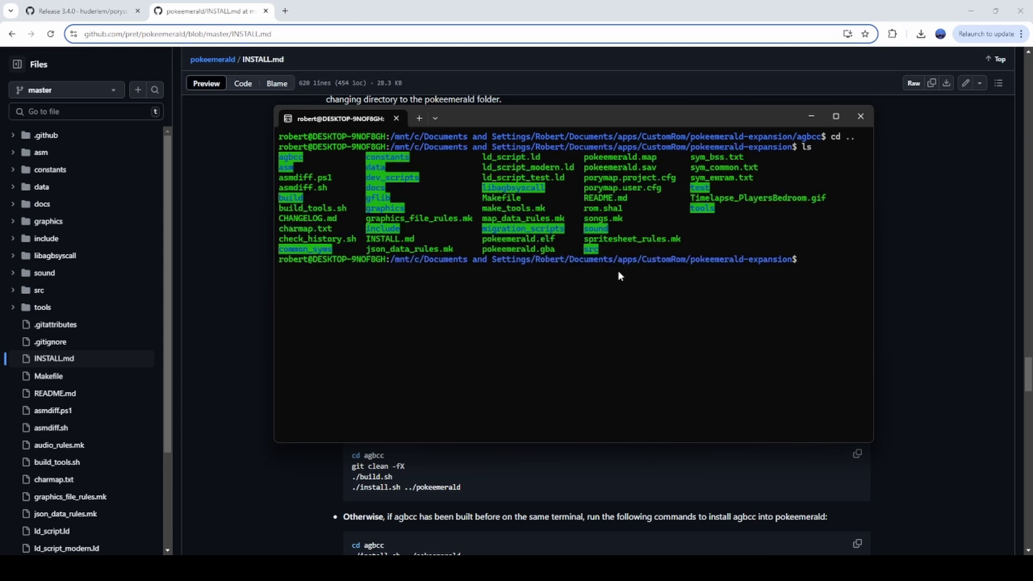
type("cd agbcc/")
key("Return")
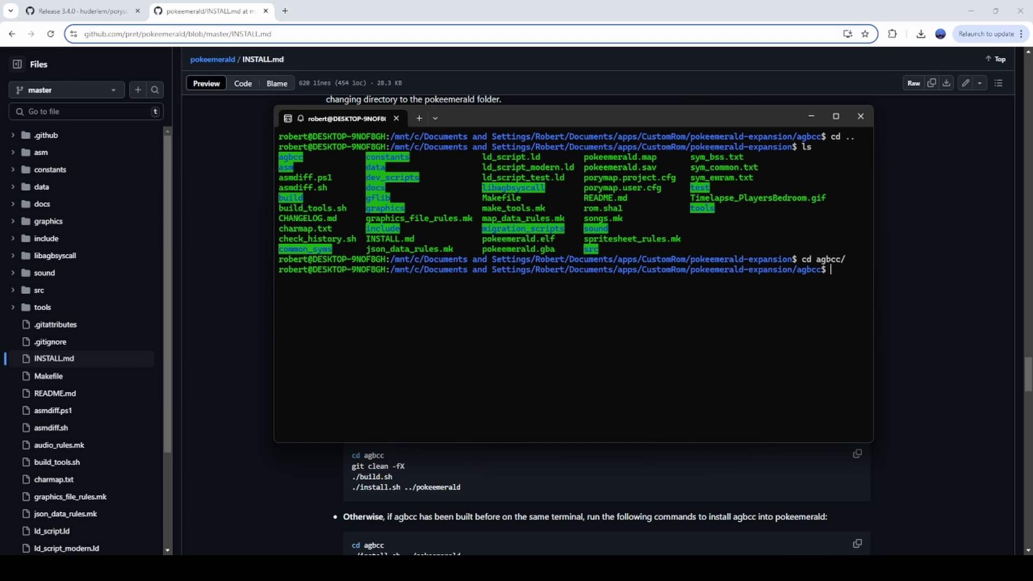
- Run ./install.sh .. to install agbcc into the project, then cd .. back to pokeemerald-expansion
type("./install.sh /")
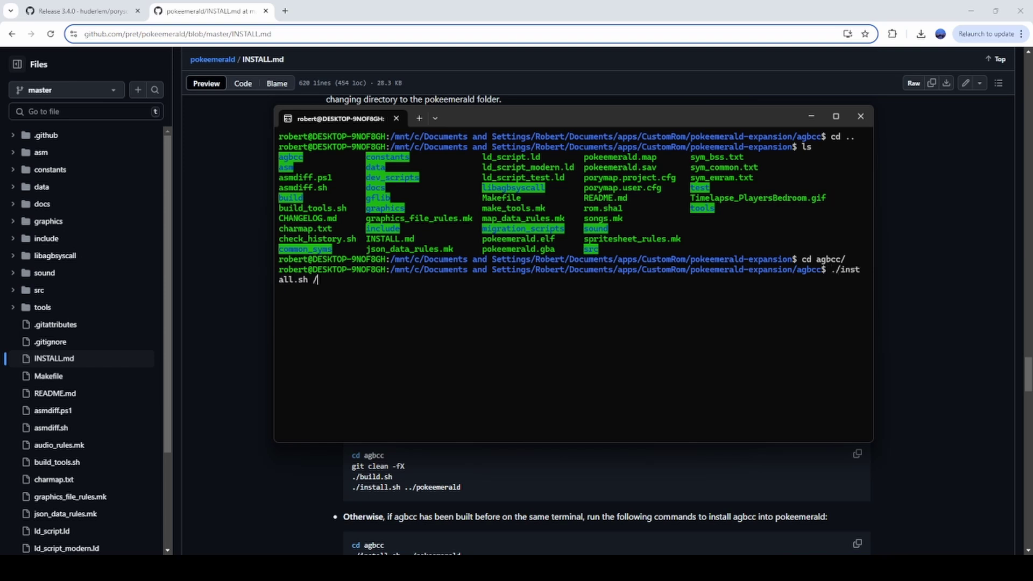
key("BackSpace")
type("..")
key("Return")
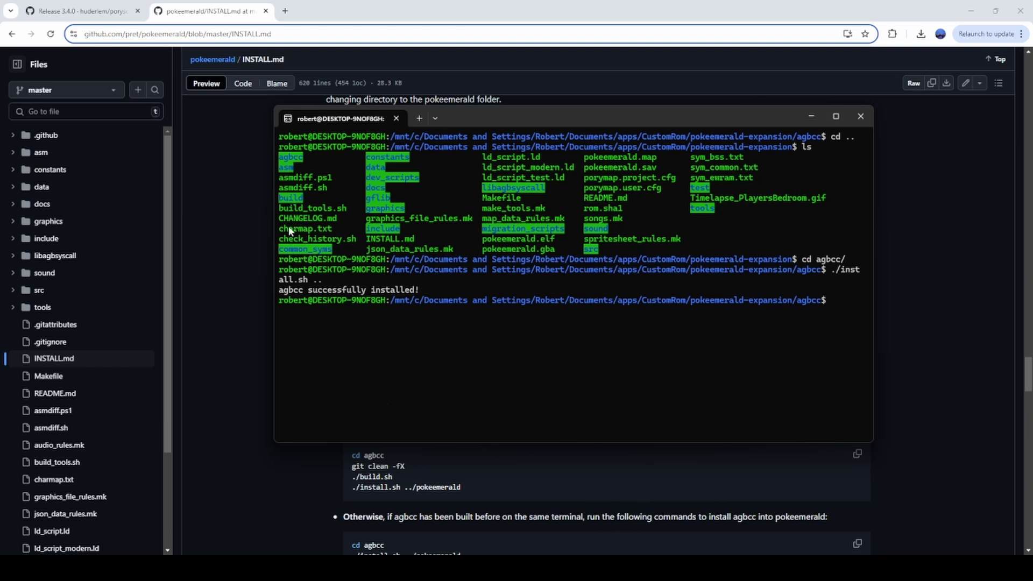
type("cd ..")
key("Return")
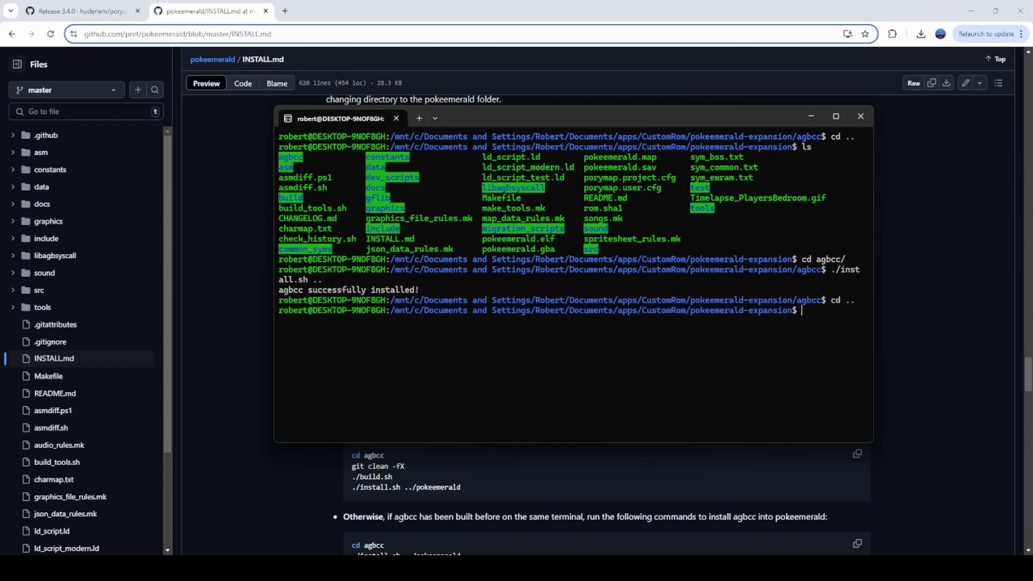
left_click(86, 11)
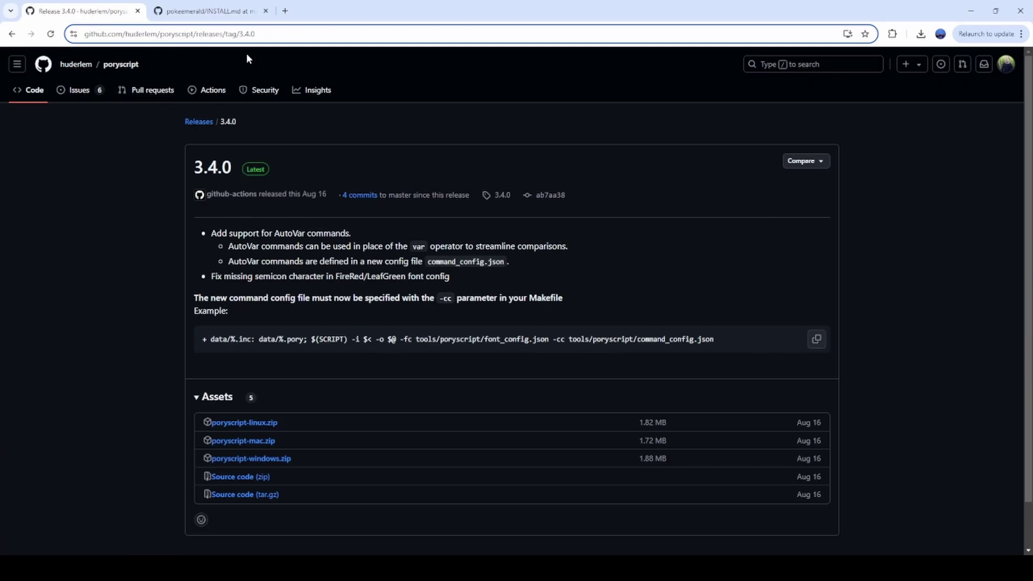
- Open poryscript's 3.4.0 release, download poryscript-linux.zip and open it in Explorer
key("alt+Left")
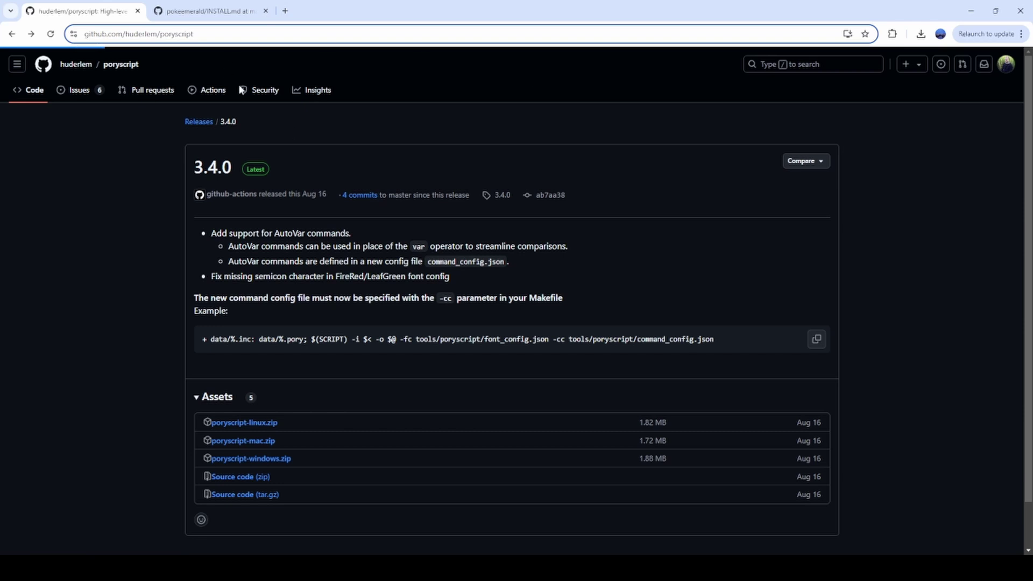
scroll(714, 264, "down", 3)
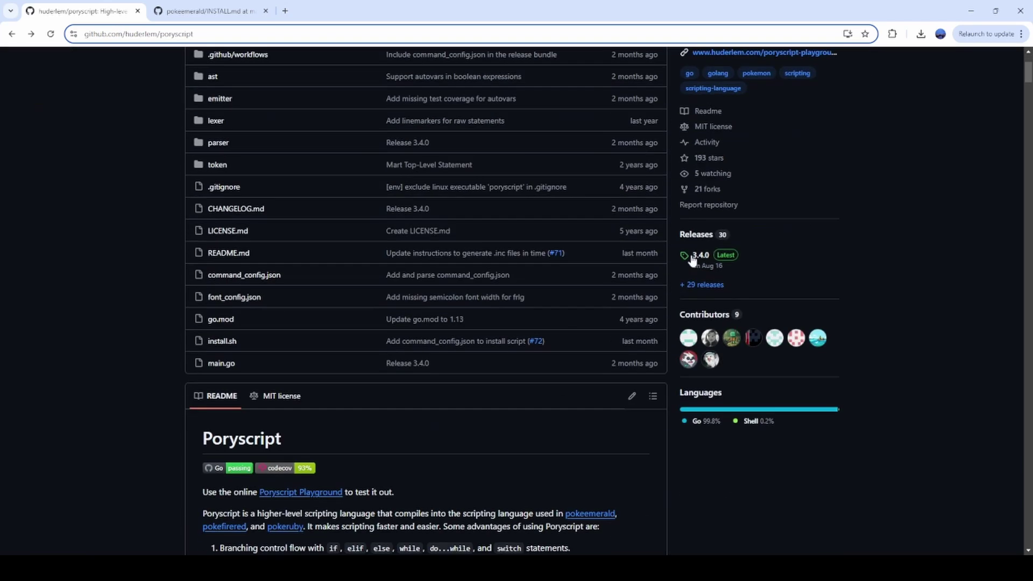
left_click(714, 264)
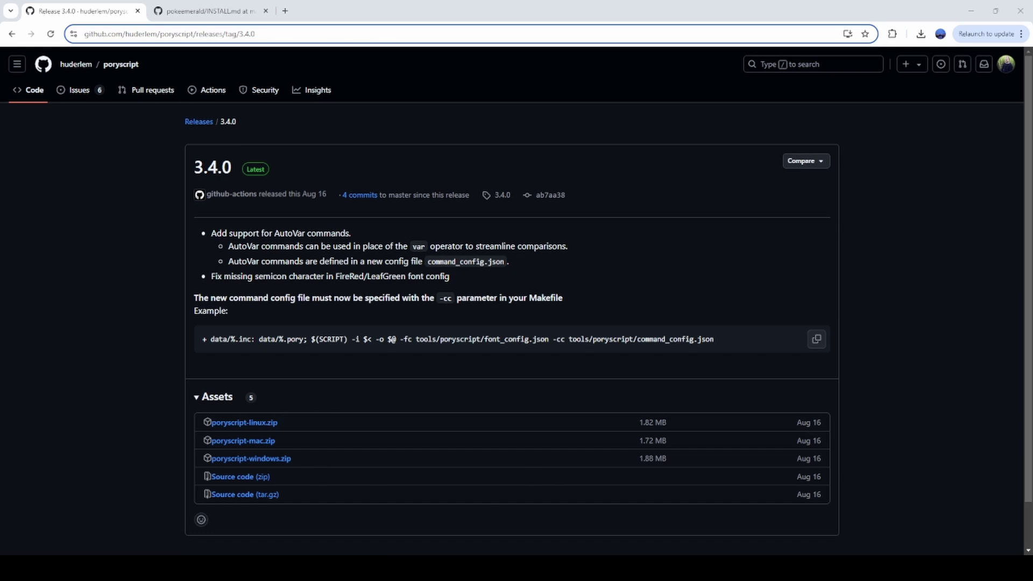
key("alt+Tab")
left_click_drag(770, 116, 513, 110)
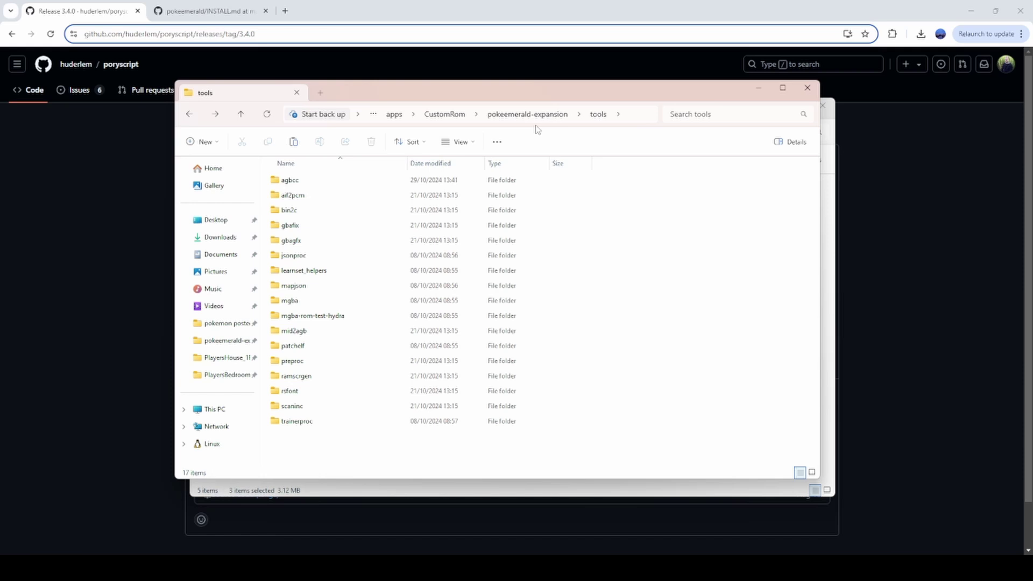
- Create a new folder named poryscript in pokeemerald-expansion\tools and open it
left_click(529, 115)
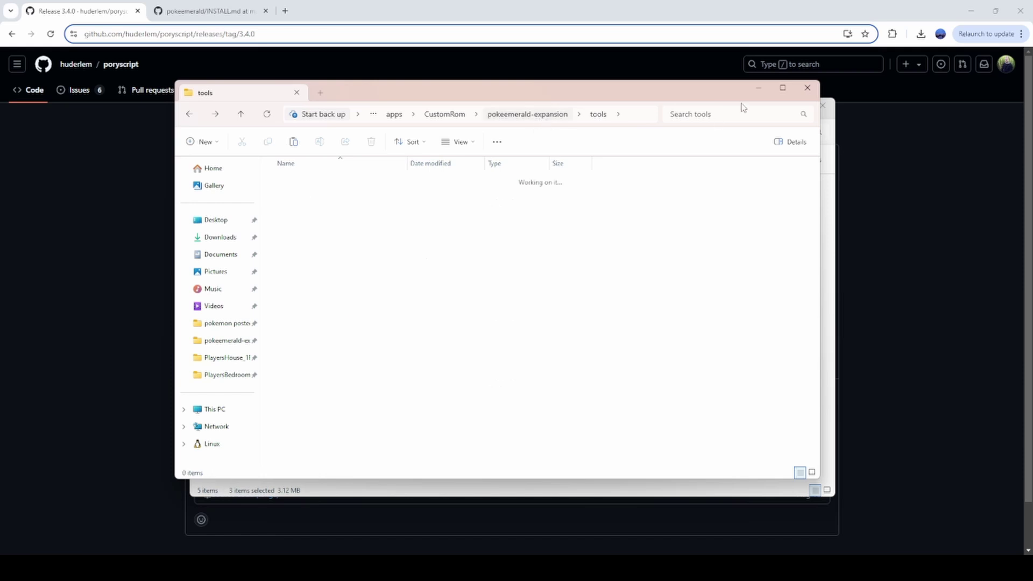
scroll(534, 298, "down", 5)
scroll(538, 305, "down", 5)
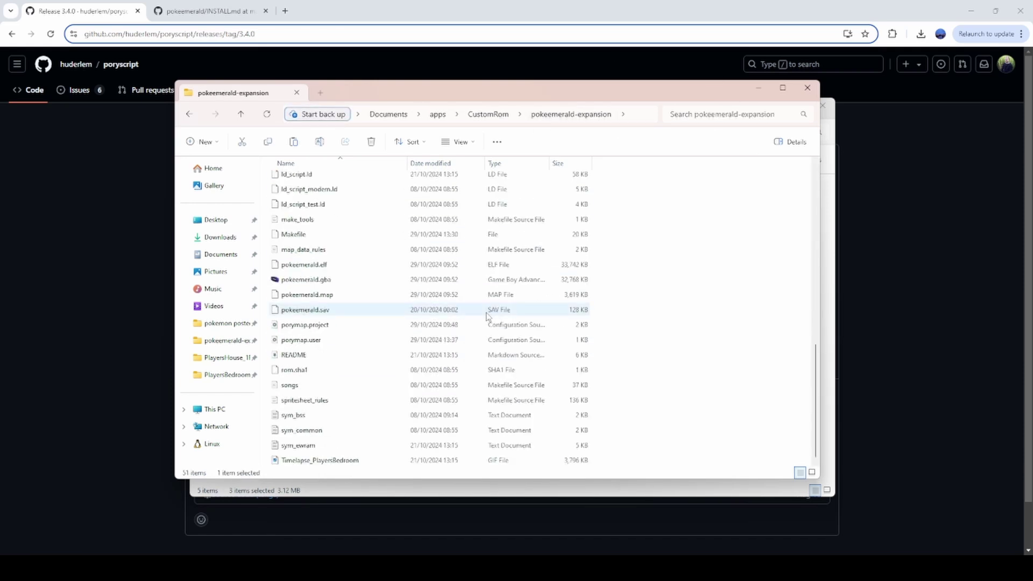
scroll(326, 295, "up", 9)
double_click(297, 389)
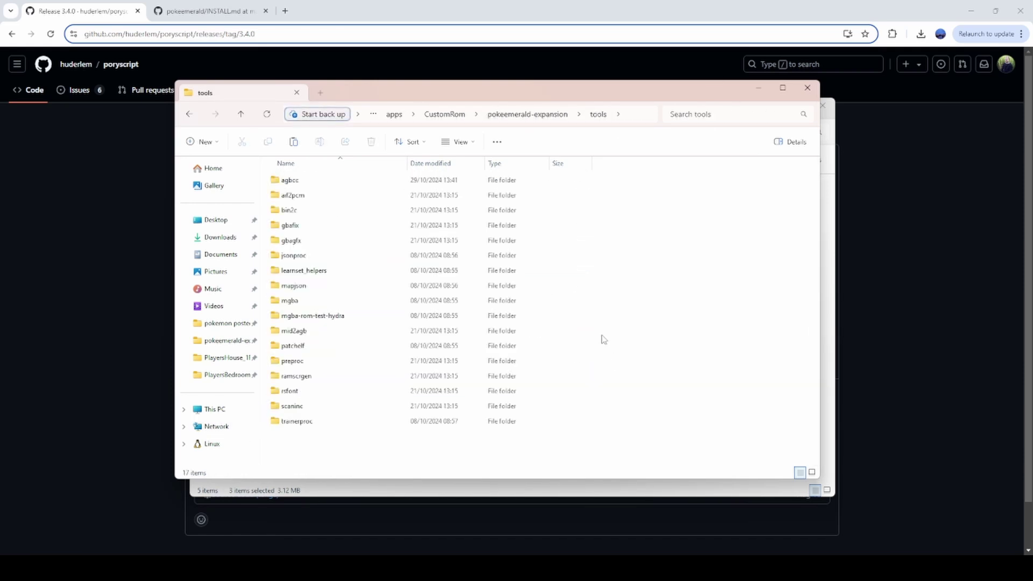
right_click(604, 340)
left_click(835, 424)
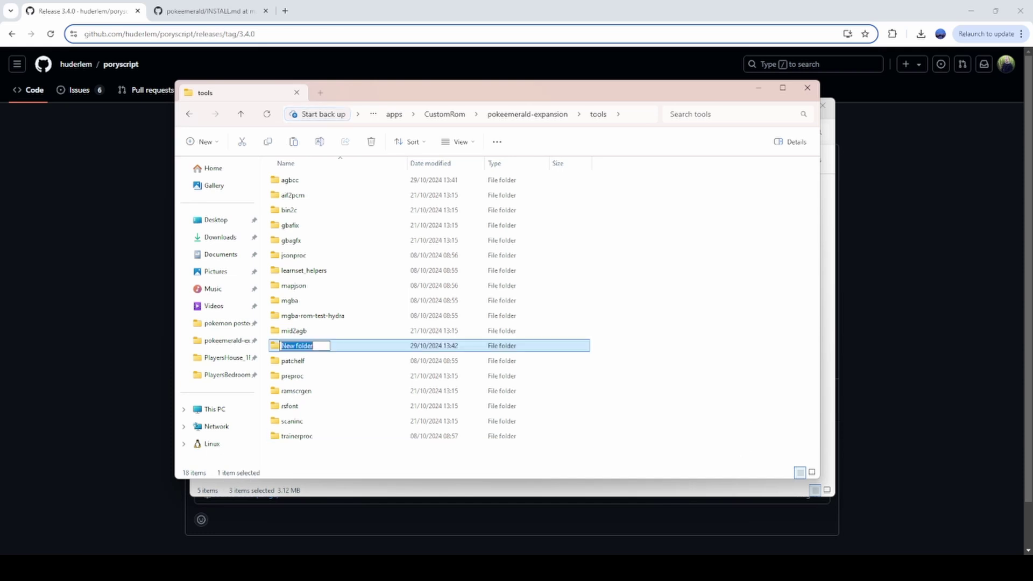
type("poryscript")
key("Return")
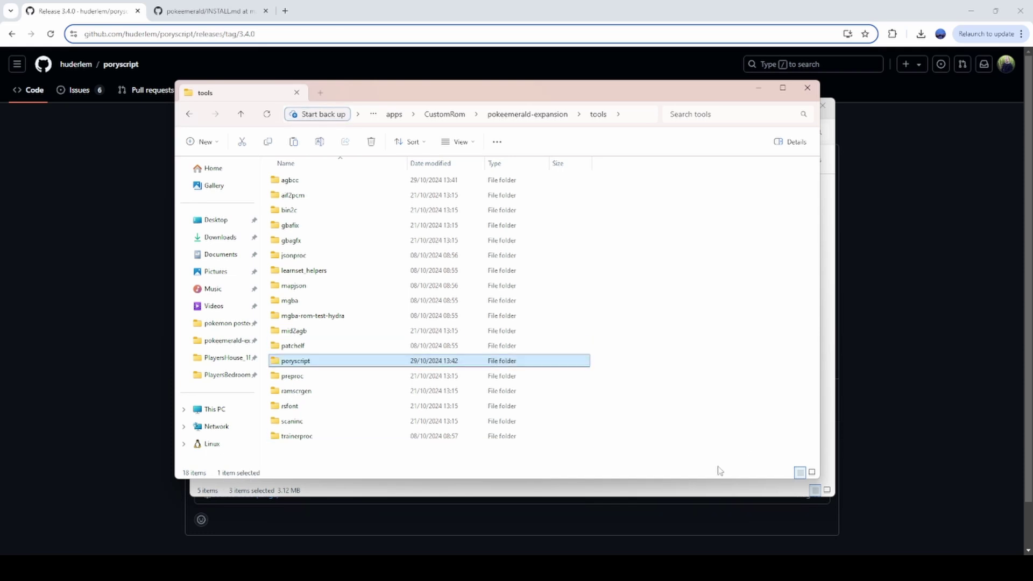
double_click(323, 361)
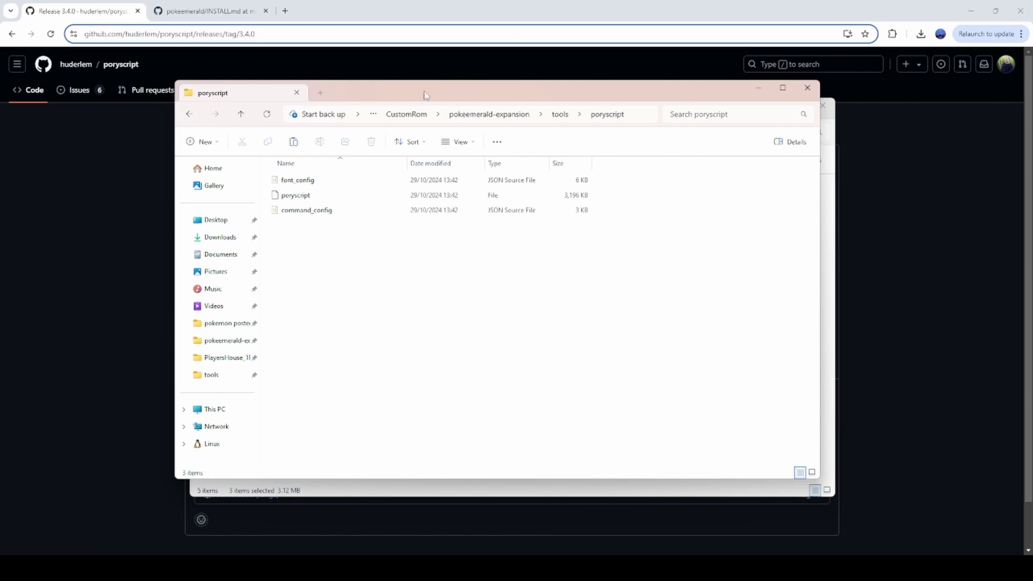
- Return to the poryscript repo page and read the README's Usage and Makefile sections
left_click(933, 245)
key("alt+Left")
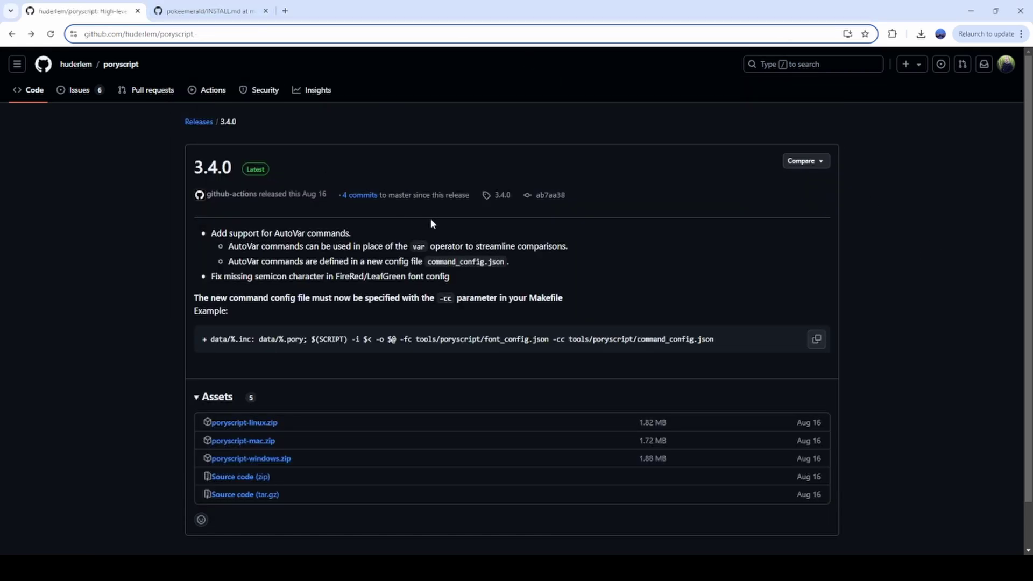
scroll(459, 318, "down", 4)
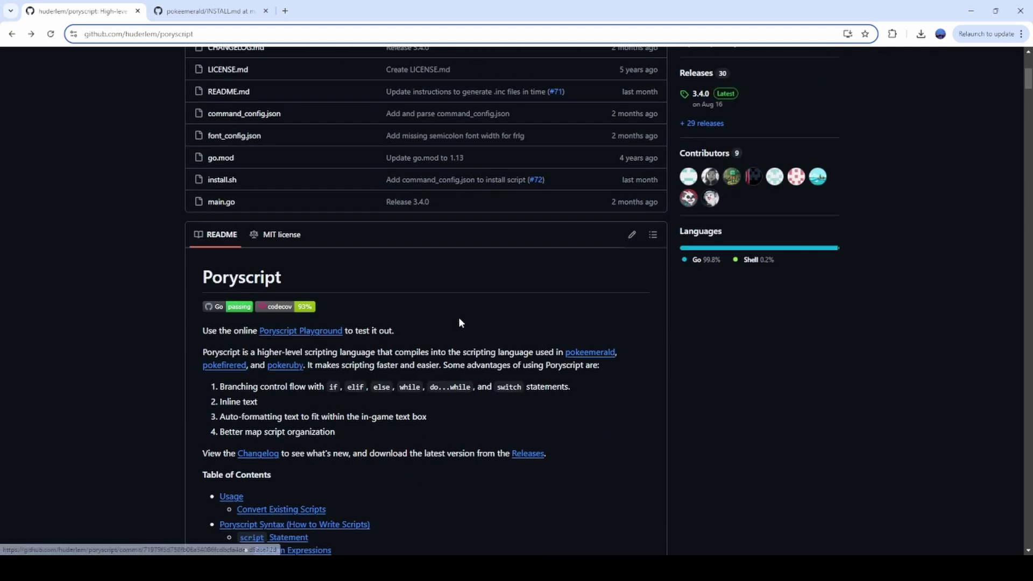
scroll(460, 319, "down", 2)
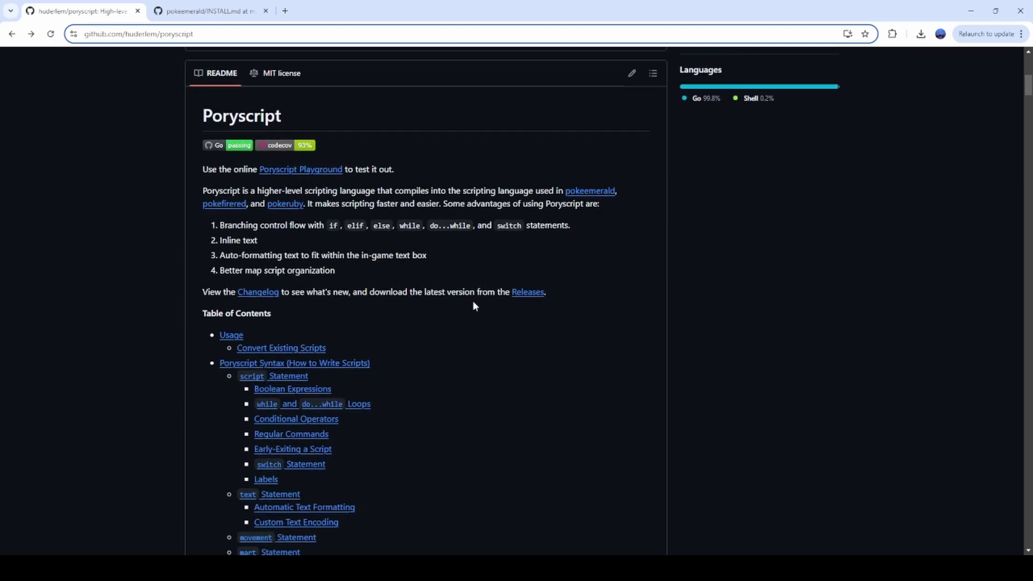
scroll(473, 305, "down", 15)
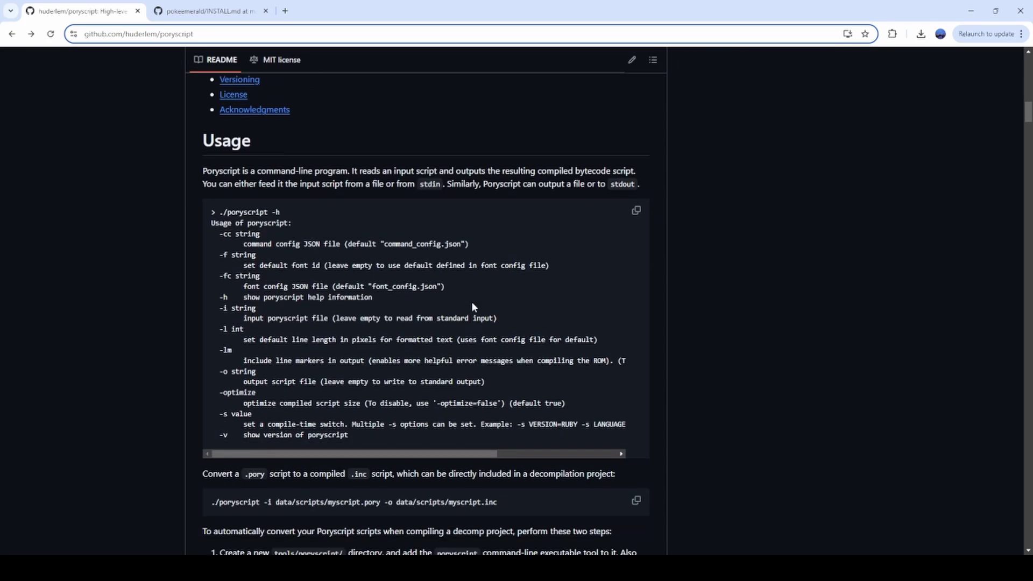
scroll(472, 306, "down", 2)
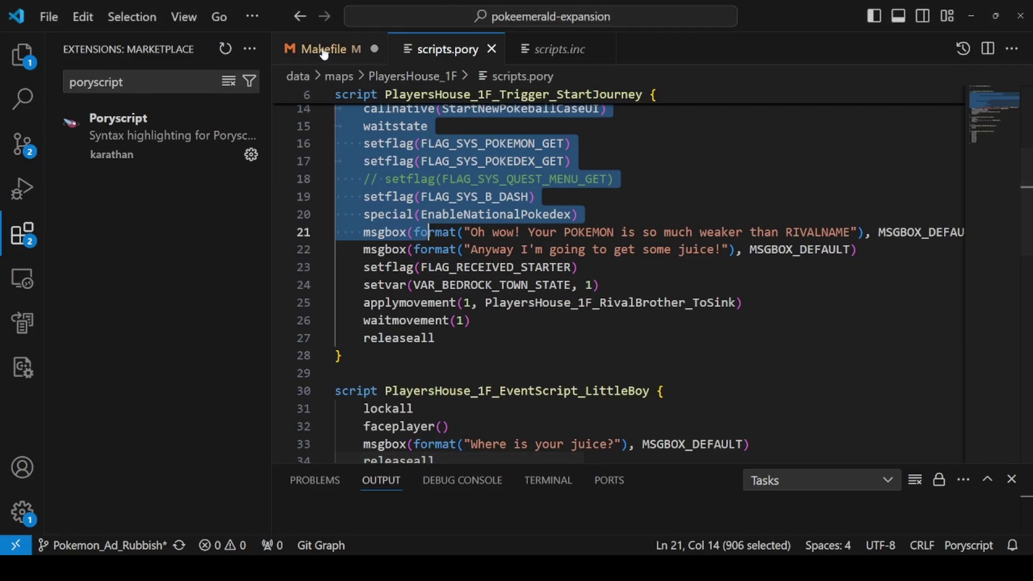
- In the Makefile, place the cursor on the JSONPROC tool definition near line 168
left_click(323, 49)
scroll(479, 261, "down", 3)
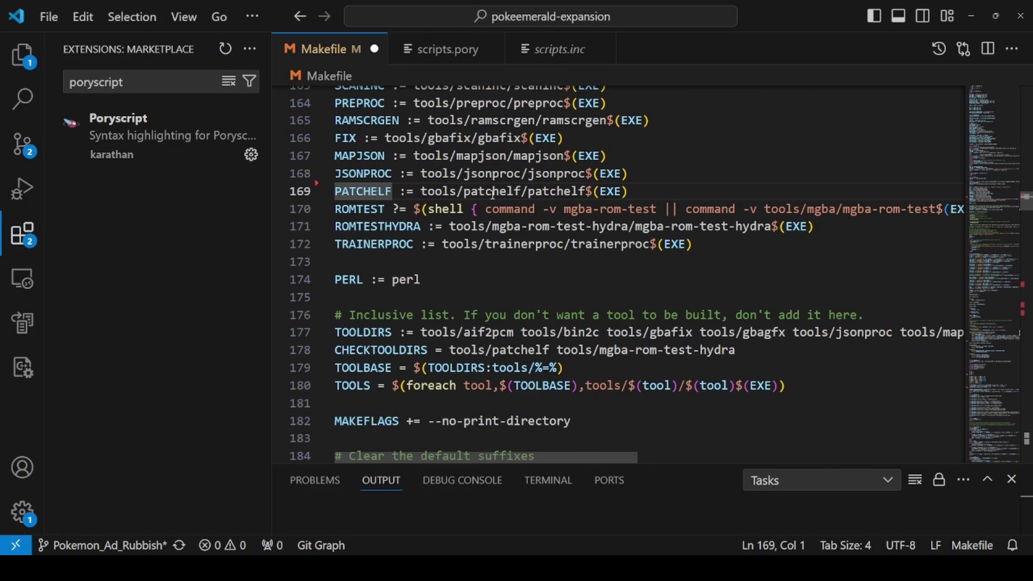
scroll(484, 232, "up", 10)
scroll(493, 195, "down", 5)
scroll(493, 195, "down", 5)
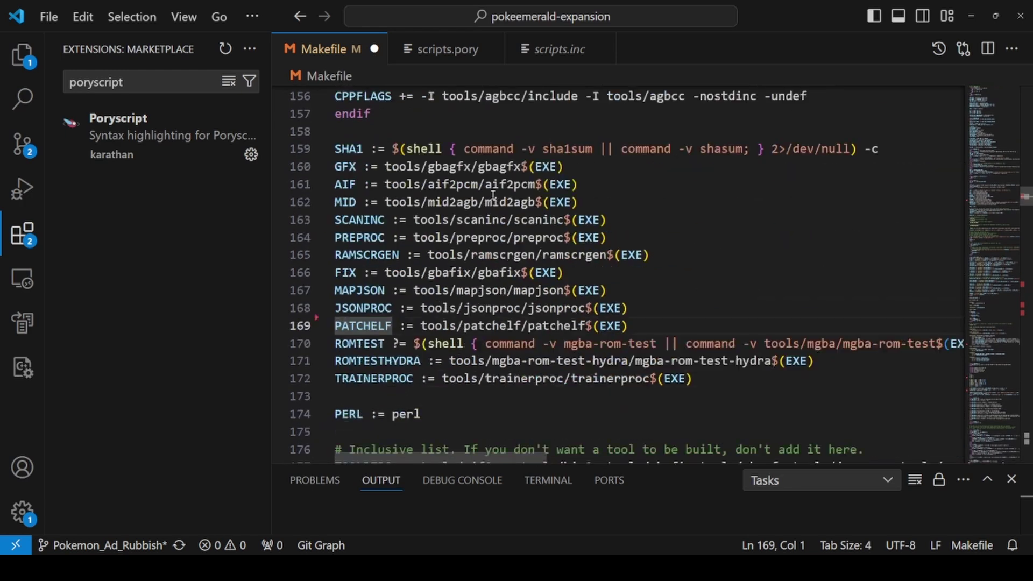
scroll(493, 195, "up", 4)
scroll(495, 199, "up", 3)
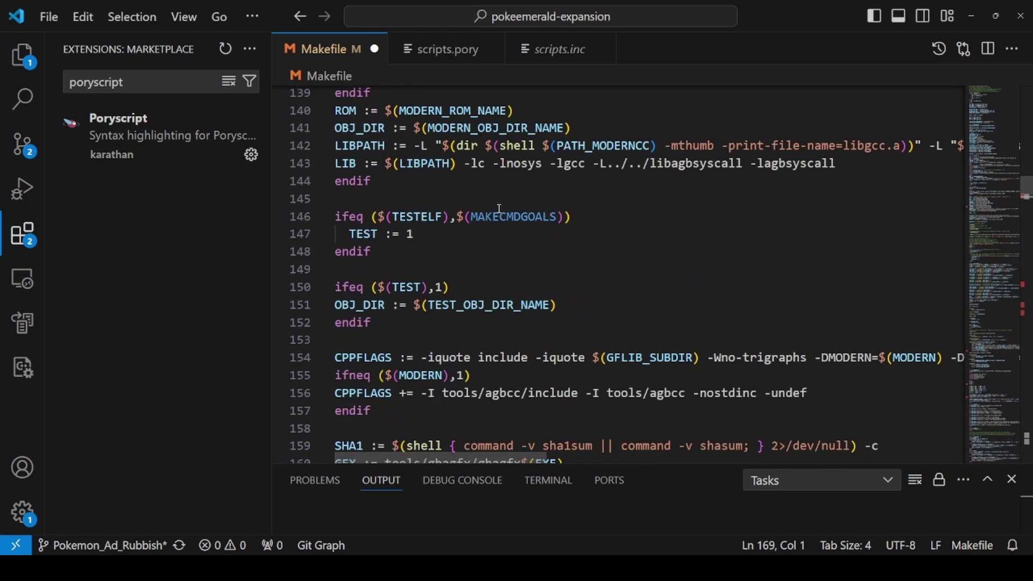
scroll(499, 209, "down", 6)
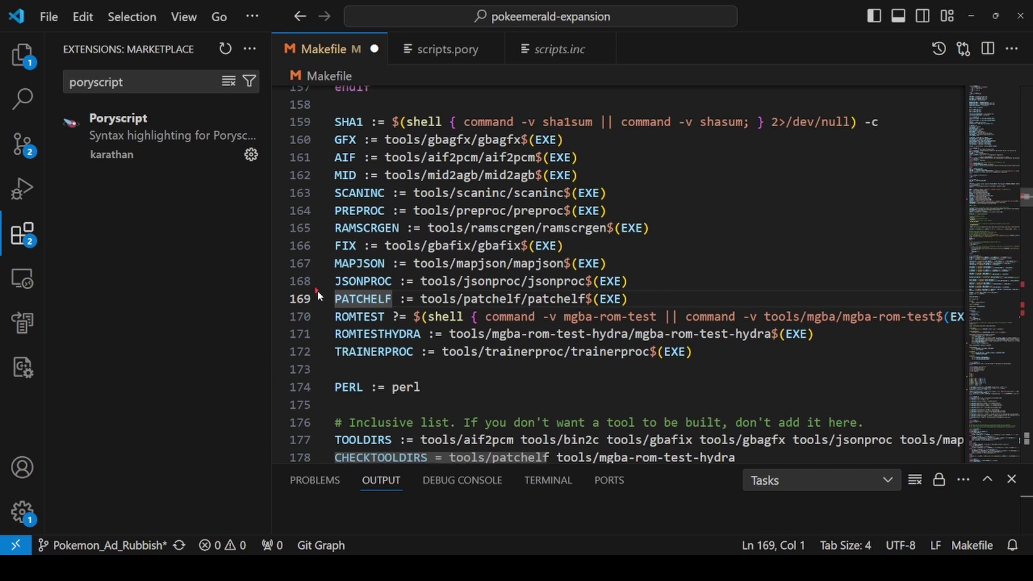
key("Left")
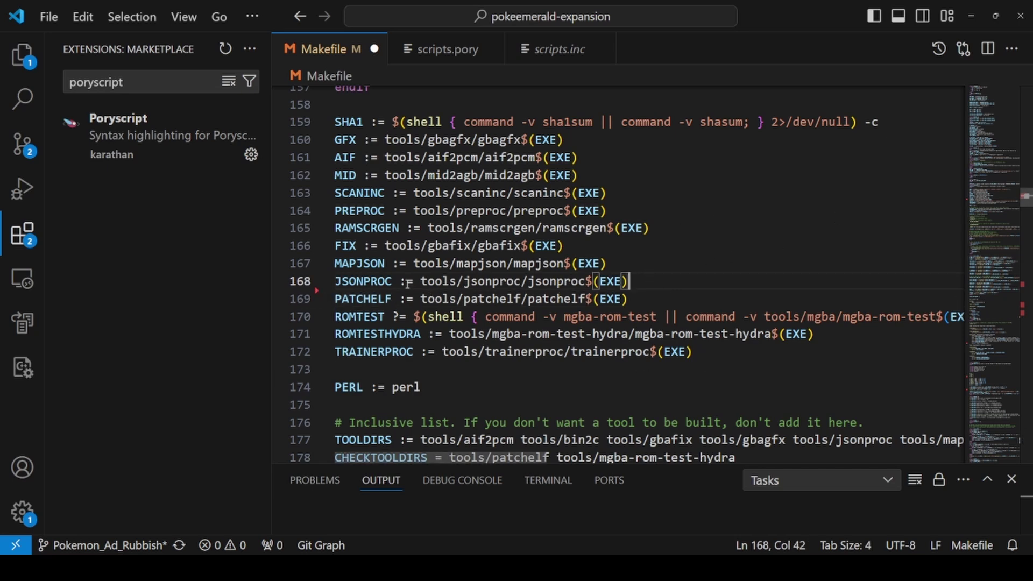
double_click(407, 281)
key("alt+Tab")
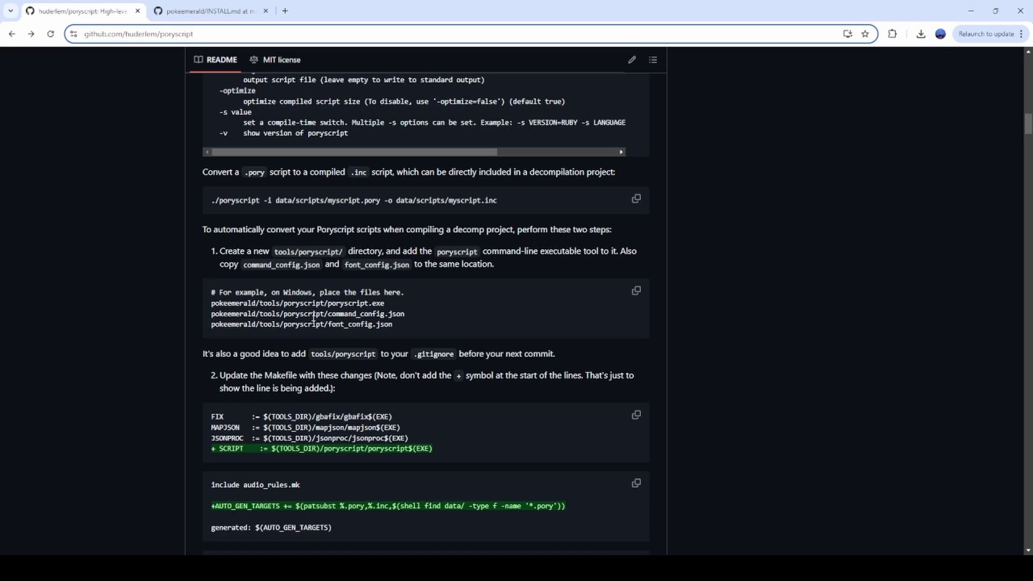
- Select the README's step-2 SCRIPT := tools/poryscript/poryscript$(EXE) line
scroll(392, 365, "down", 4)
left_click_drag(279, 247, 583, 240)
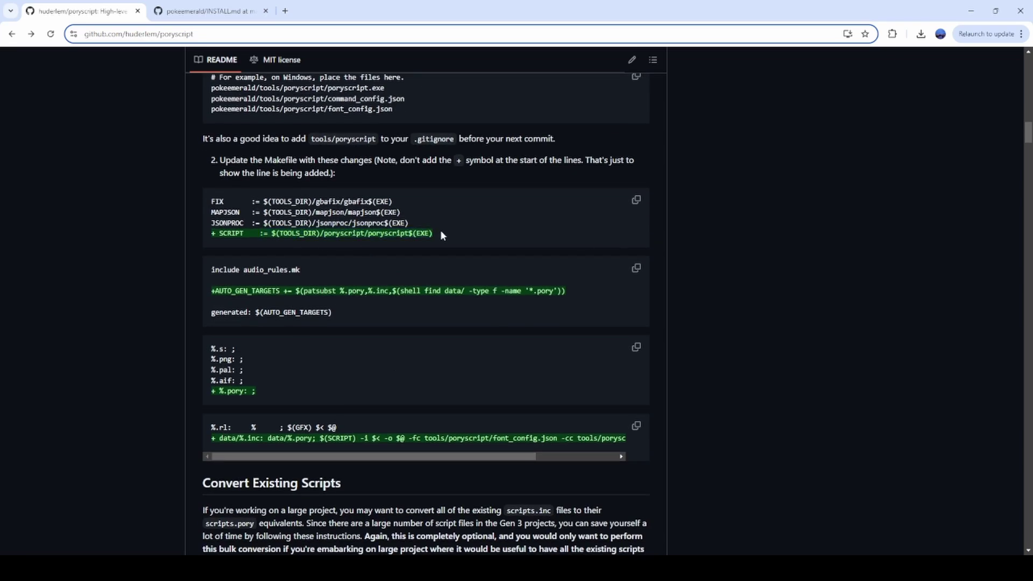
left_click_drag(440, 230, 222, 237)
key("alt+Tab")
- Copy the deleted SCRIPT line from the Makefile's inline git diff near line 168
left_click(315, 288)
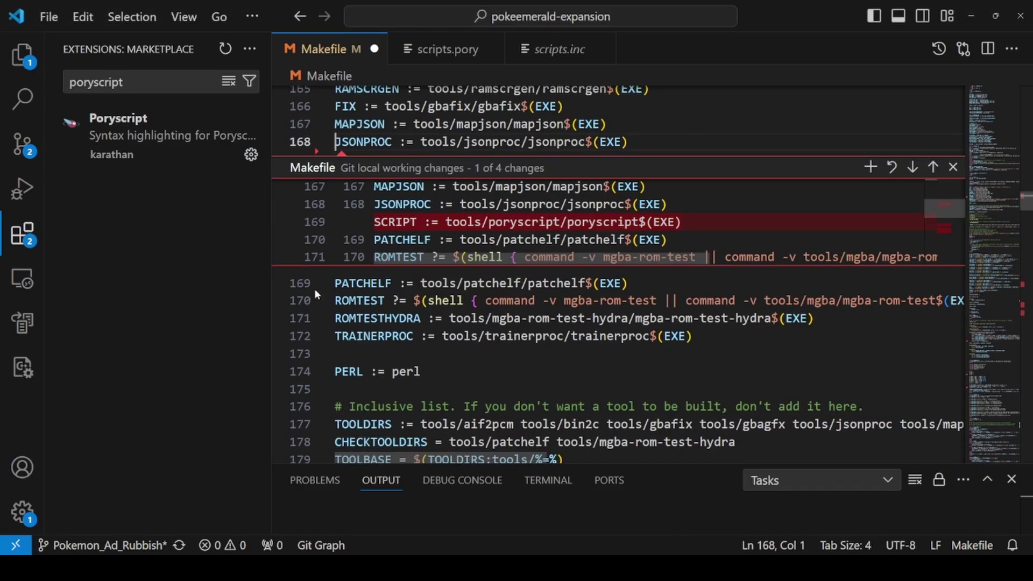
right_click(510, 221)
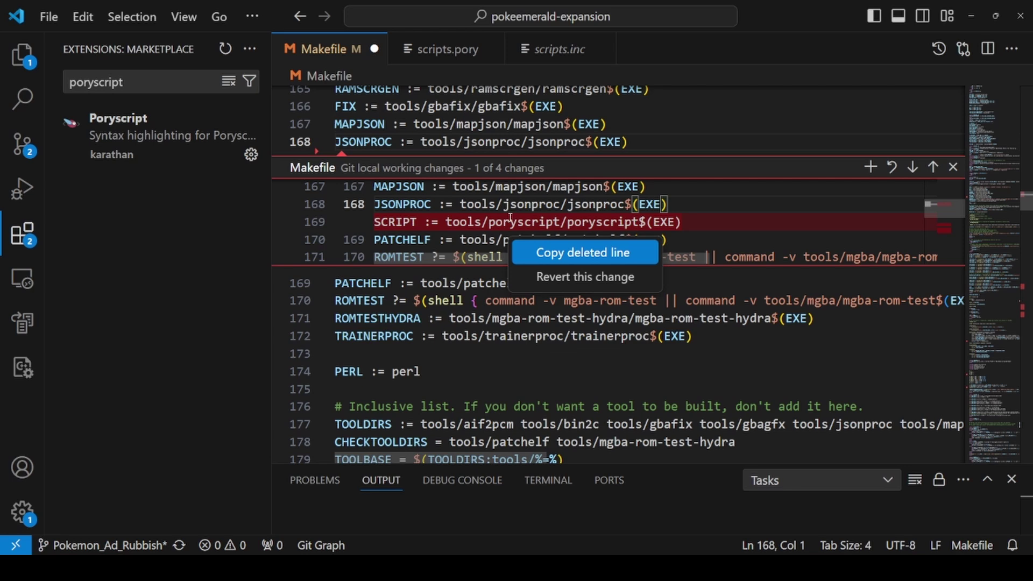
left_click(583, 252)
left_click(535, 377)
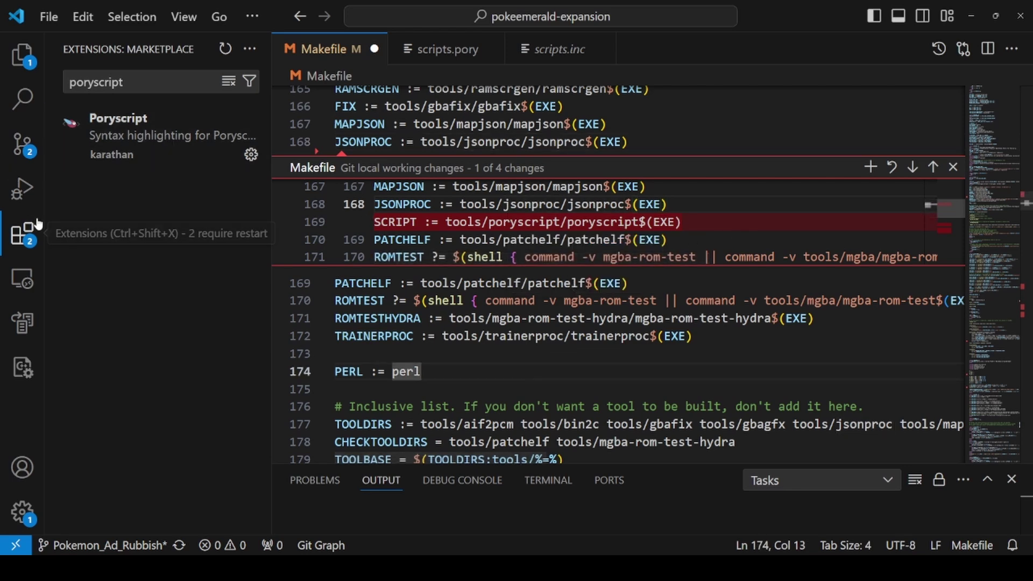
- Discard the Makefile's local git changes in Source Control and close the inline diff
left_click(22, 143)
right_click(116, 231)
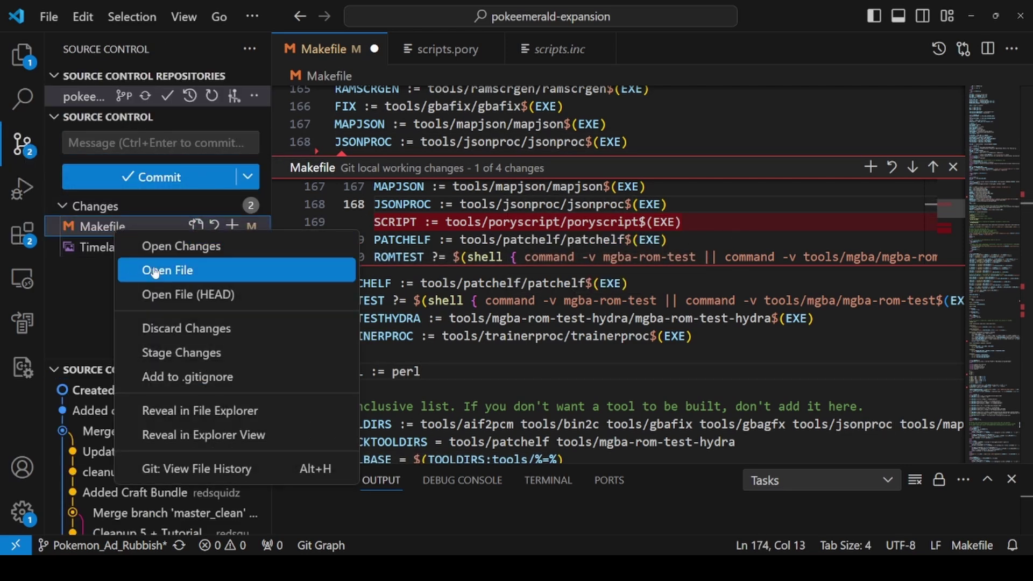
left_click(215, 226)
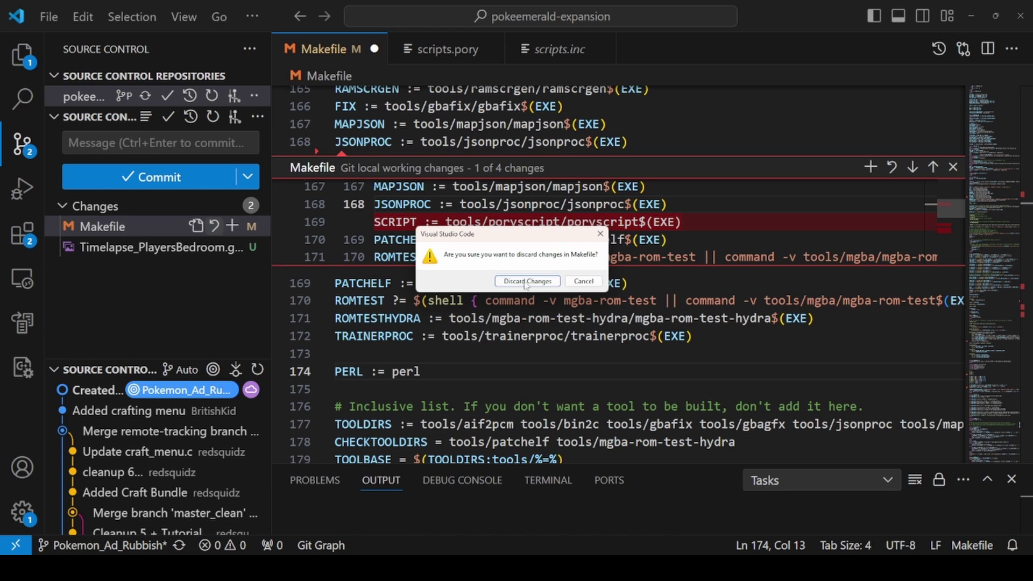
left_click(526, 280)
left_click(613, 318)
left_click(950, 166)
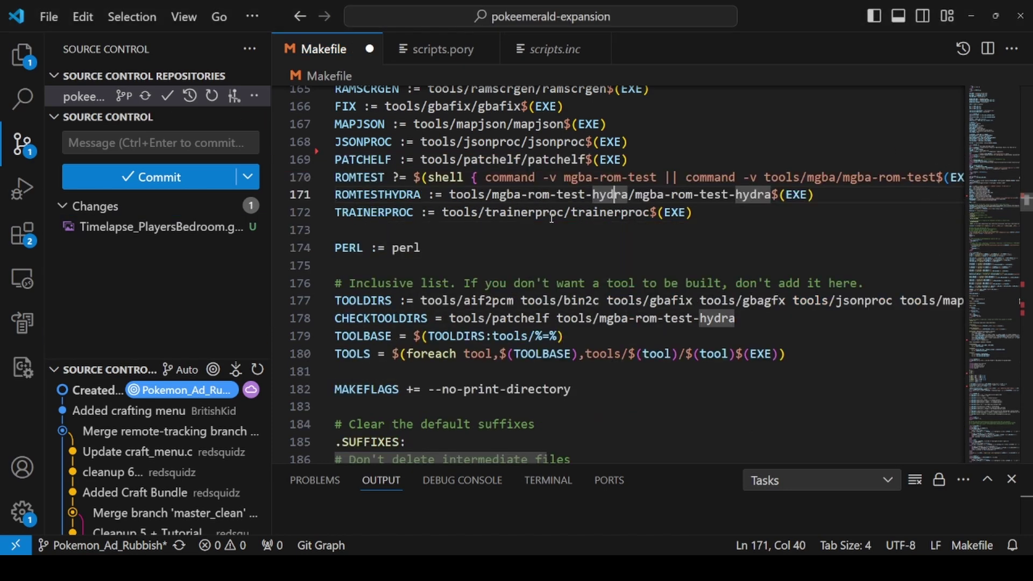
left_click(549, 266)
scroll(550, 266, "up", 1)
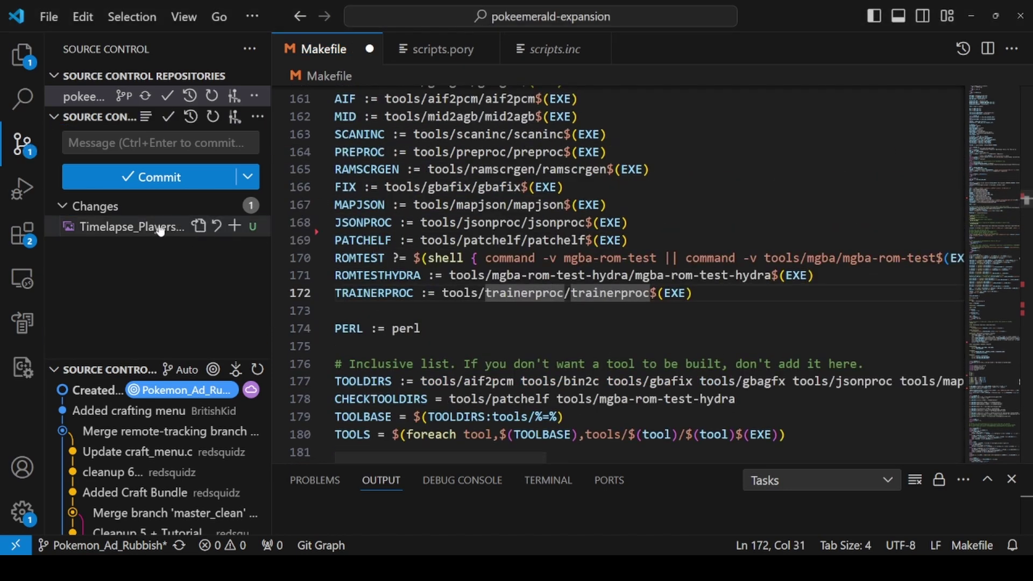
- Undo recent Makefile changes to bring back the deleted patsubst clean-up line
left_click(476, 258)
key("ctrl+z")
key("ctrl+z")
key("ctrl+z")
key("ctrl+z")
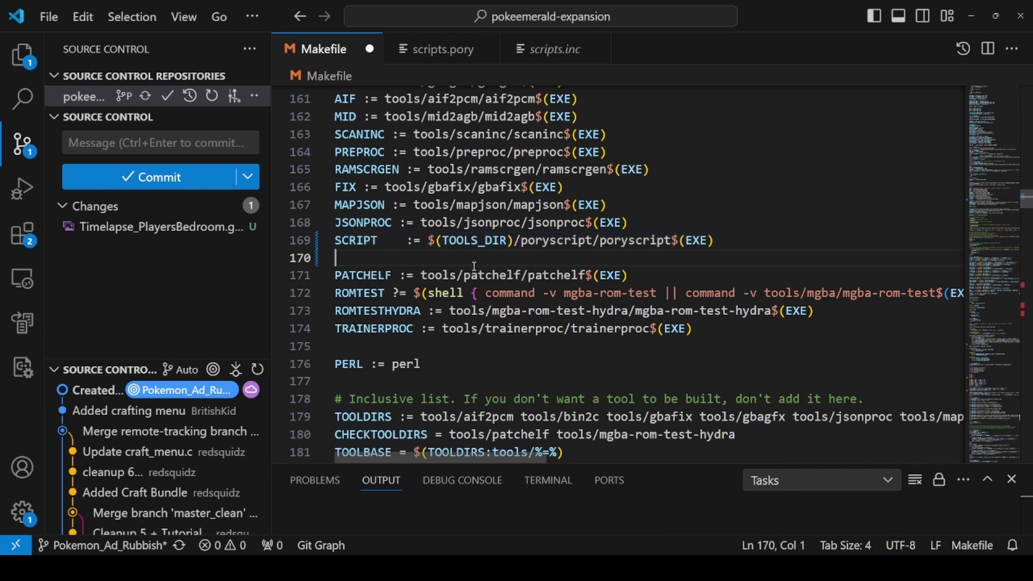
key("ctrl+z")
key("ctrl+z")
key("ctrl+z")
key("ctrl+z")
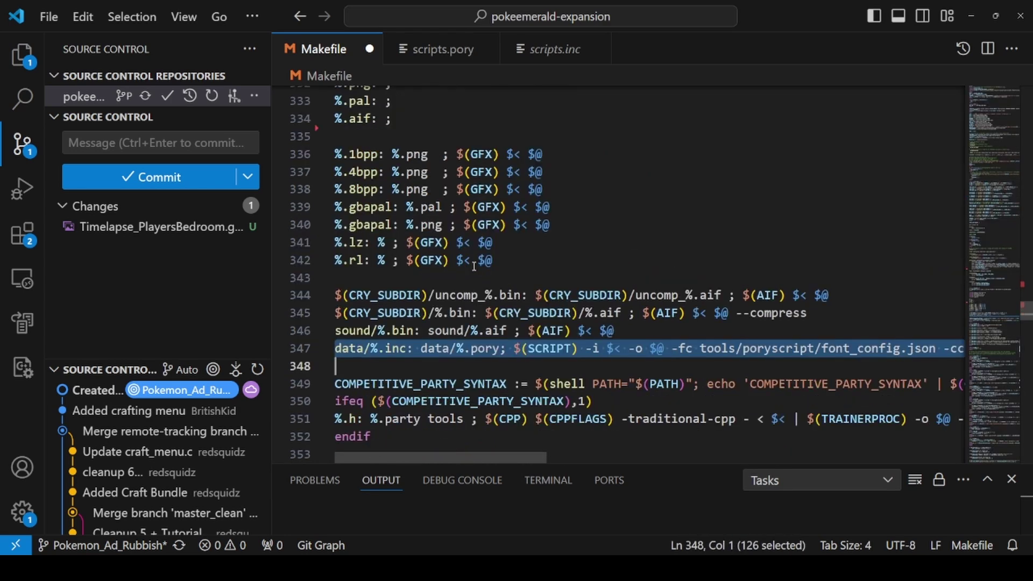
key("ctrl+z")
key("ctrl+z")
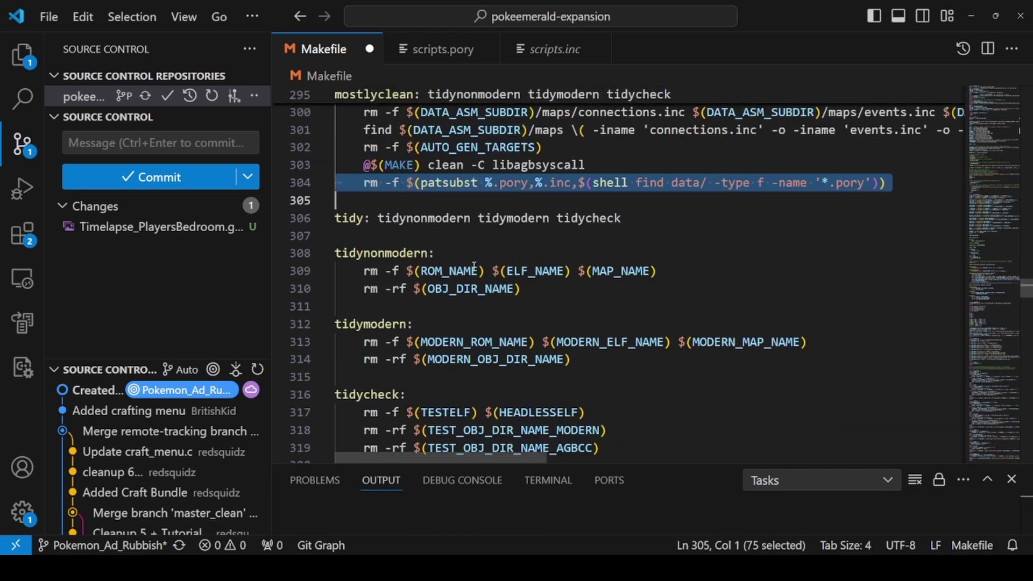
left_click(474, 269)
left_click_drag(1002, 294, 1028, 60)
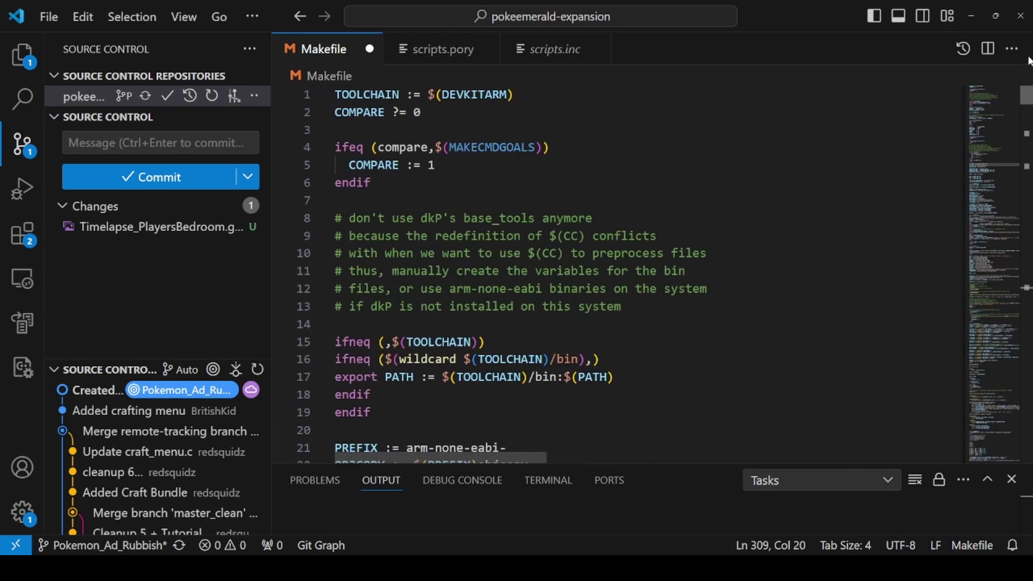
scroll(1029, 99, "down", 20)
left_click(614, 237)
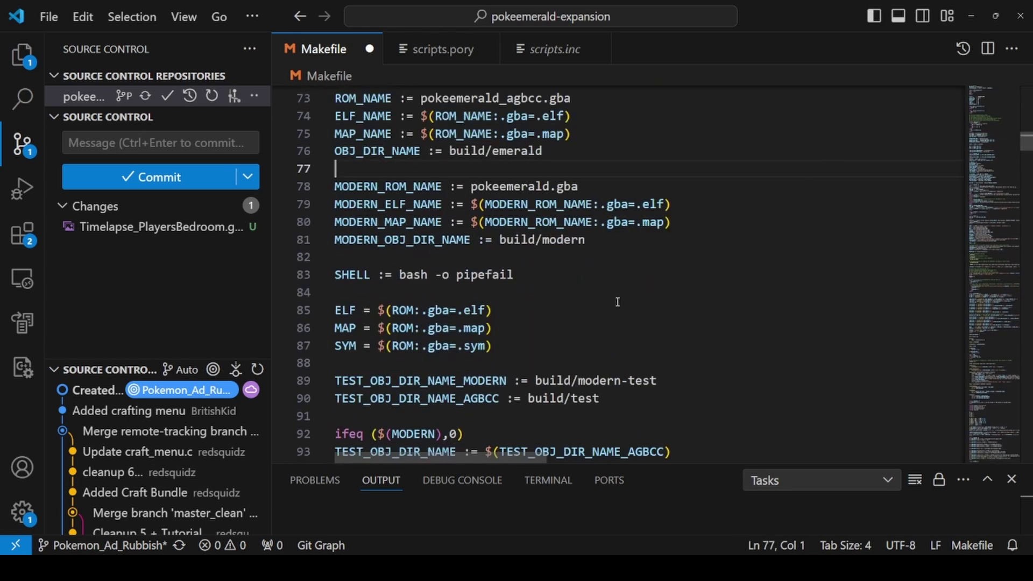
scroll(611, 256, "up", 7)
scroll(612, 256, "up", 4)
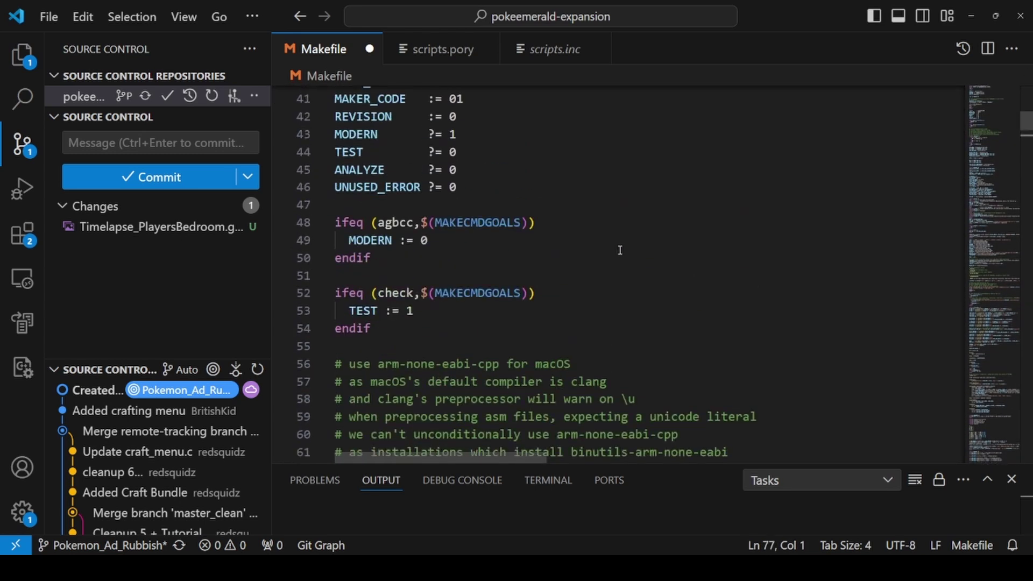
key("alt+Left")
key("alt+Left")
key("alt+Left")
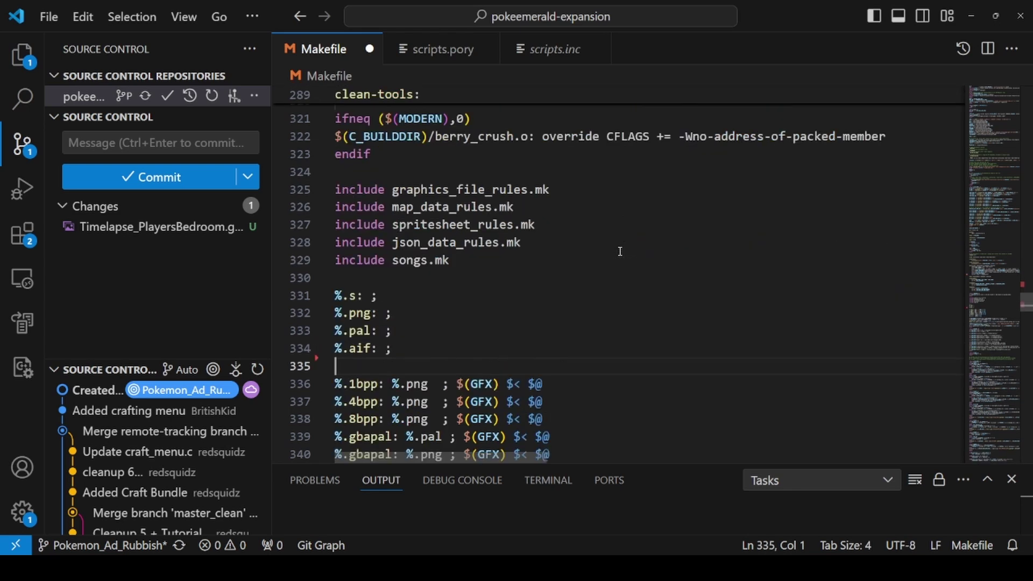
- Restore SCRIPT := tools/poryscript/poryscript$(EXE) between JSONPROC and PATCHELF using undo/redo
key("Return")
key("Up")
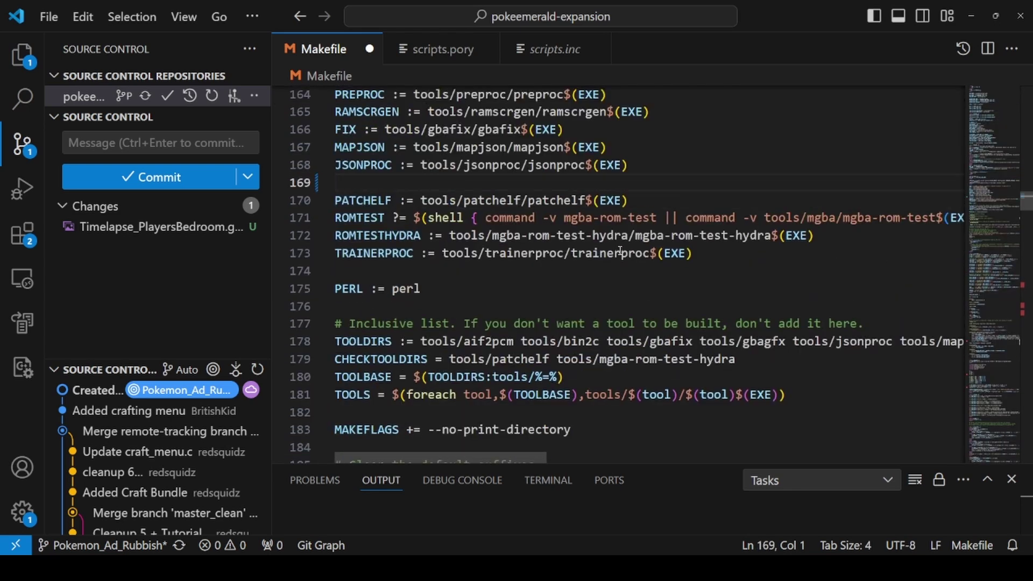
key("ctrl+v")
key("ctrl+z")
key("ctrl+z")
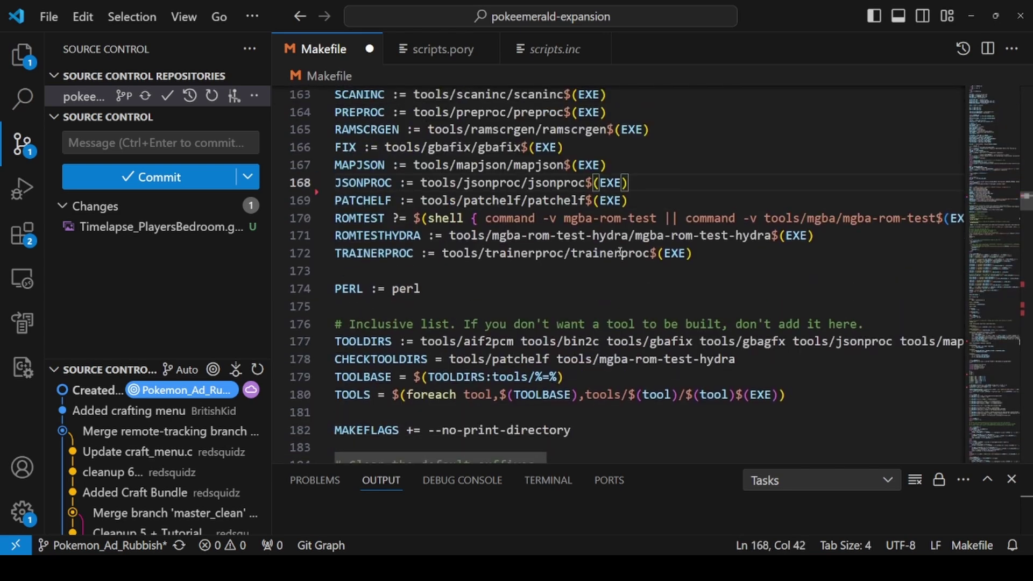
key("ctrl+y")
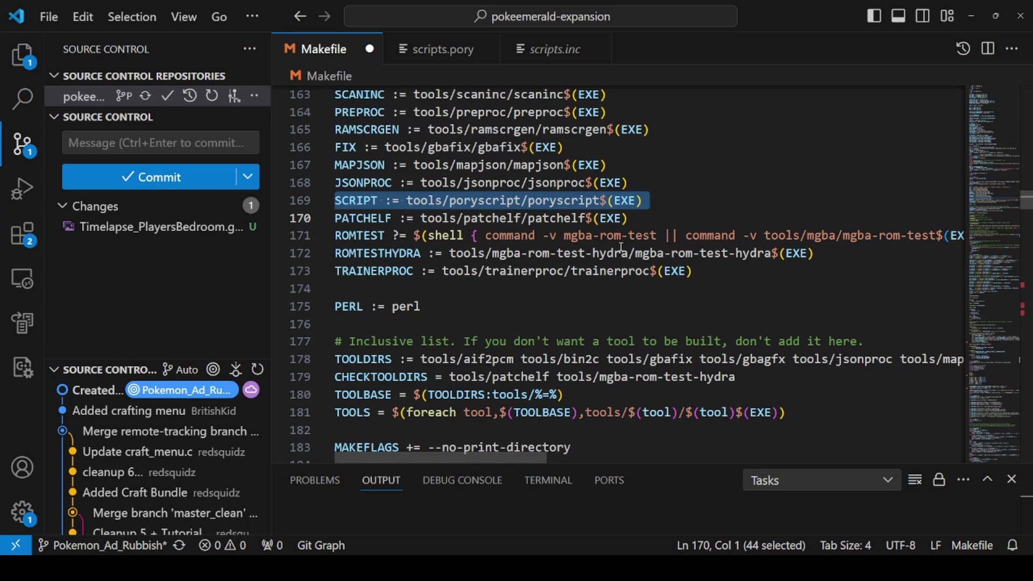
key("ctrl+z")
scroll(425, 172, "up", 3)
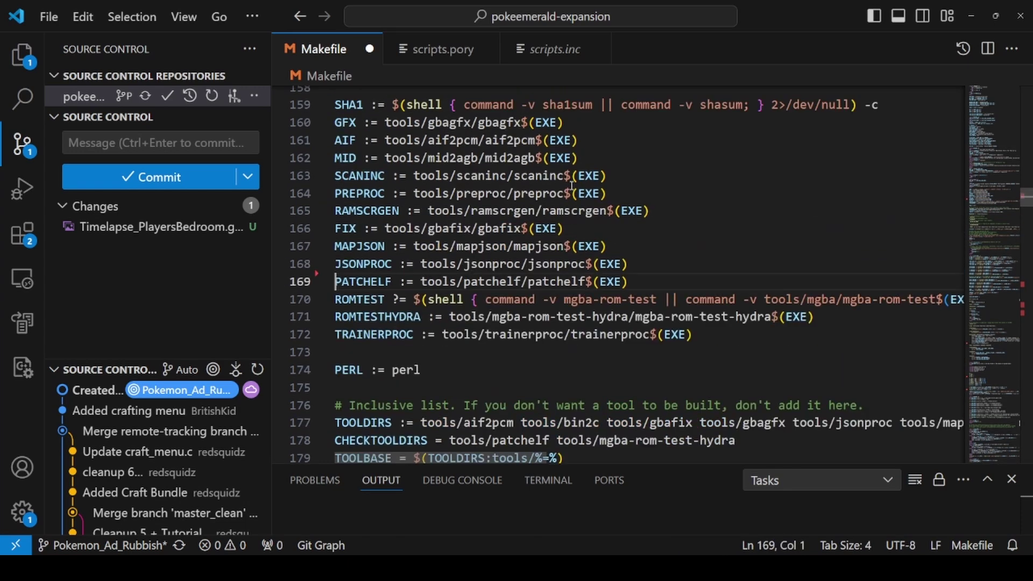
scroll(425, 172, "down", 1)
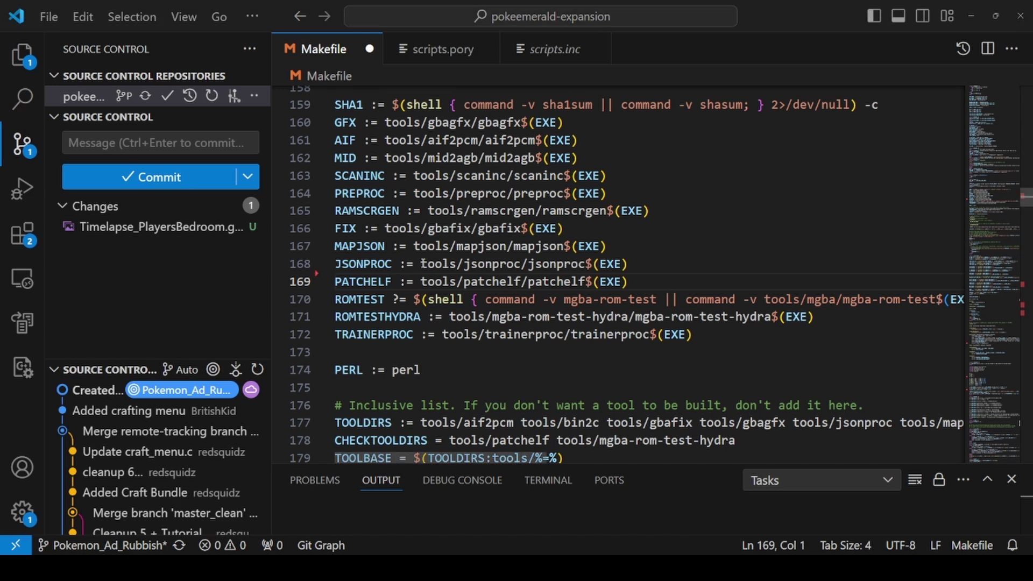
key("ctrl+z")
- Check the SCRIPT tool path and the data/%.inc: data/%.pory build rule in the Makefile
left_click(356, 285)
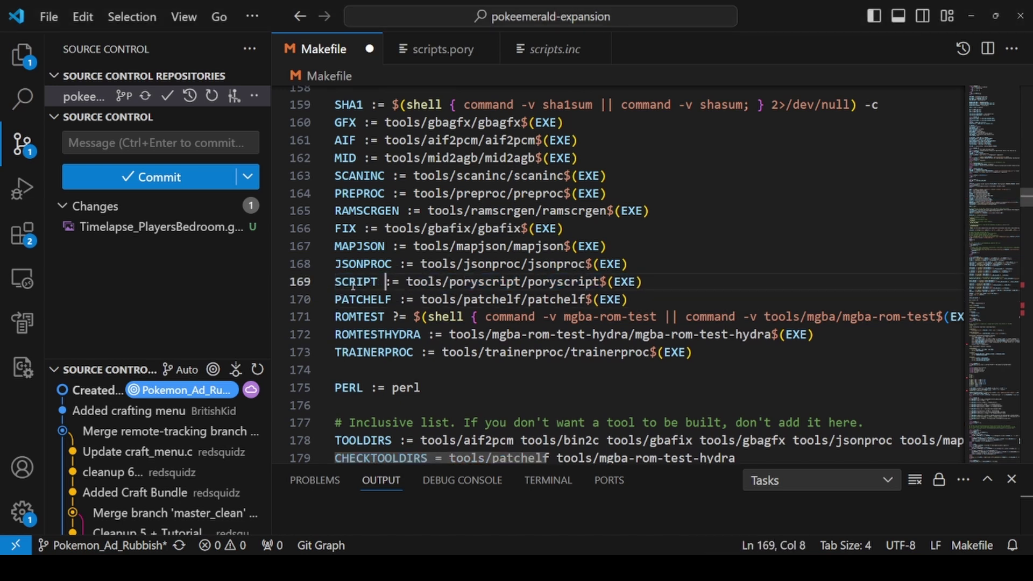
left_click_drag(419, 281, 296, 282)
left_click(643, 281)
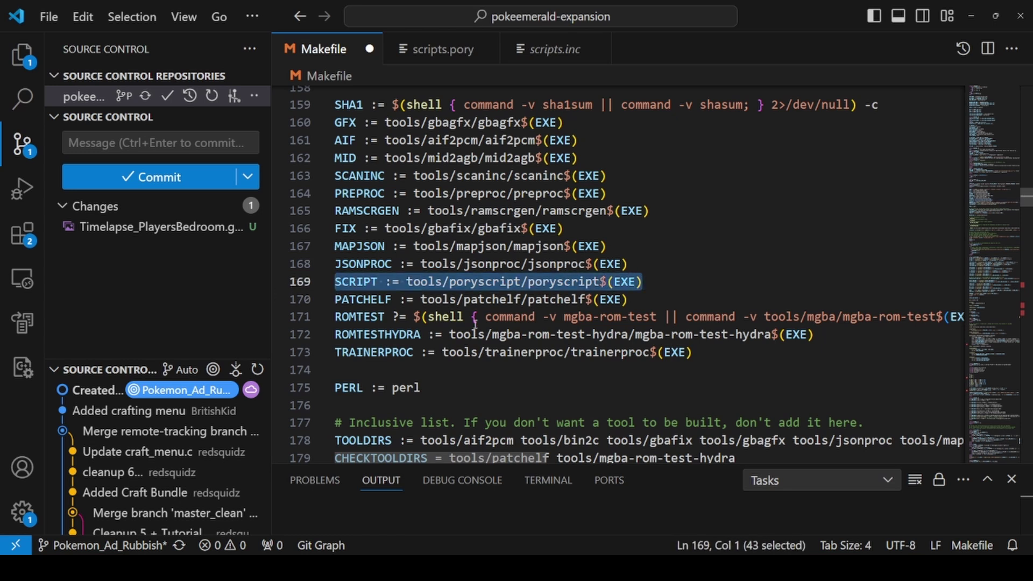
left_click(406, 334)
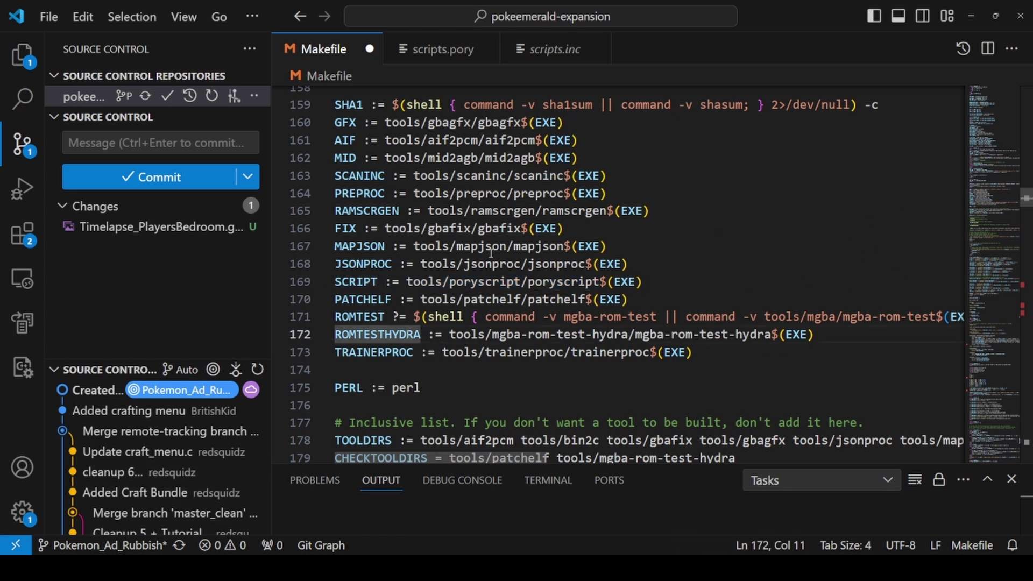
left_click(542, 228)
scroll(697, 194, "down", 1)
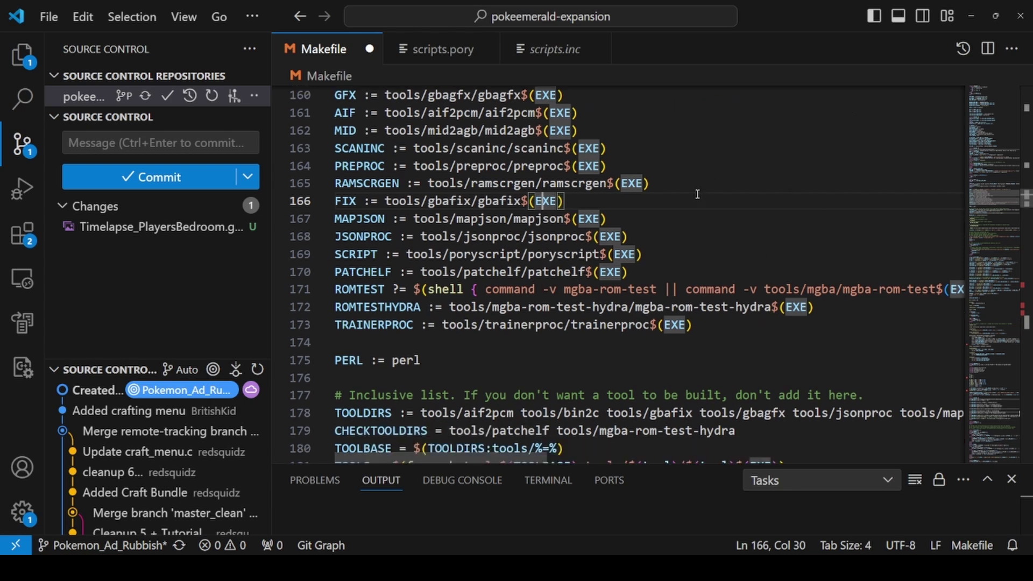
left_click(606, 270)
key("ctrl+z")
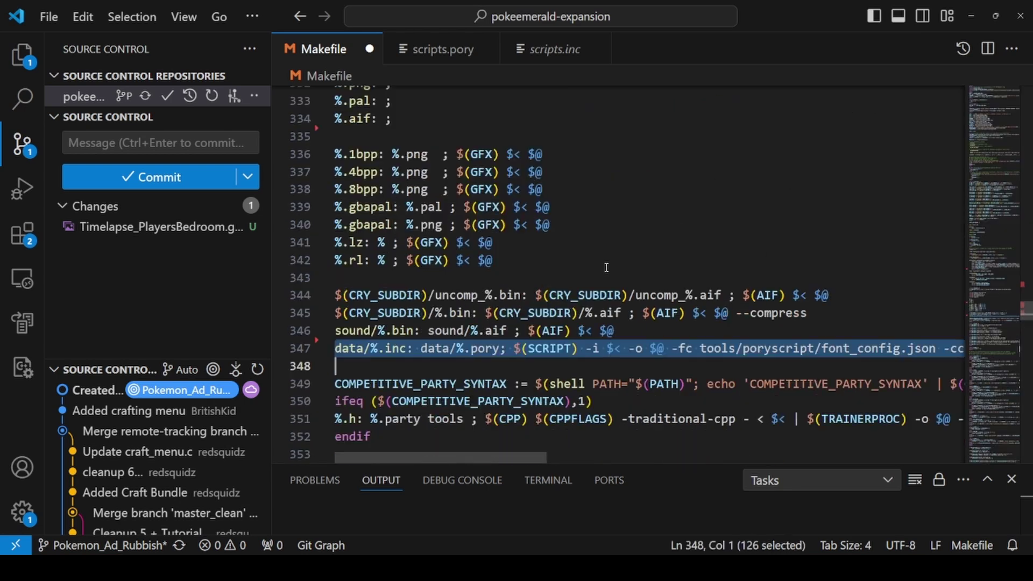
scroll(384, 365, "down", 1)
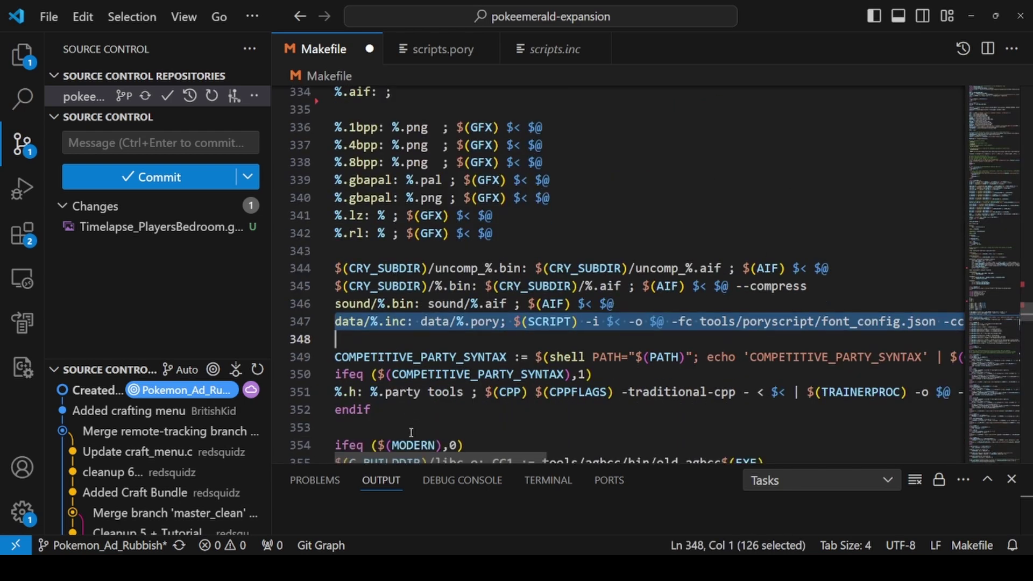
scroll(456, 447, "right", 5)
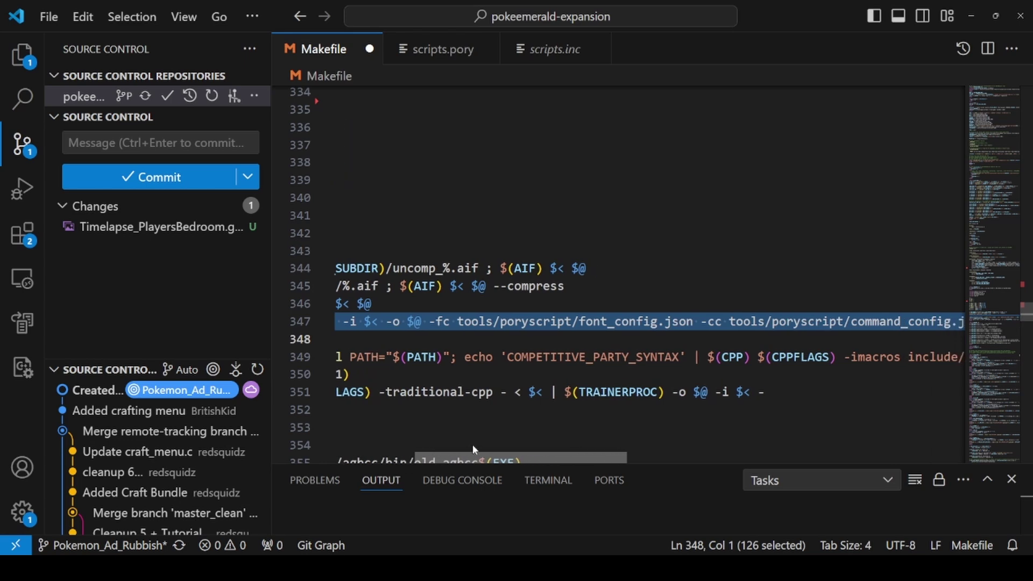
scroll(518, 440, "left", 5)
left_click(513, 357)
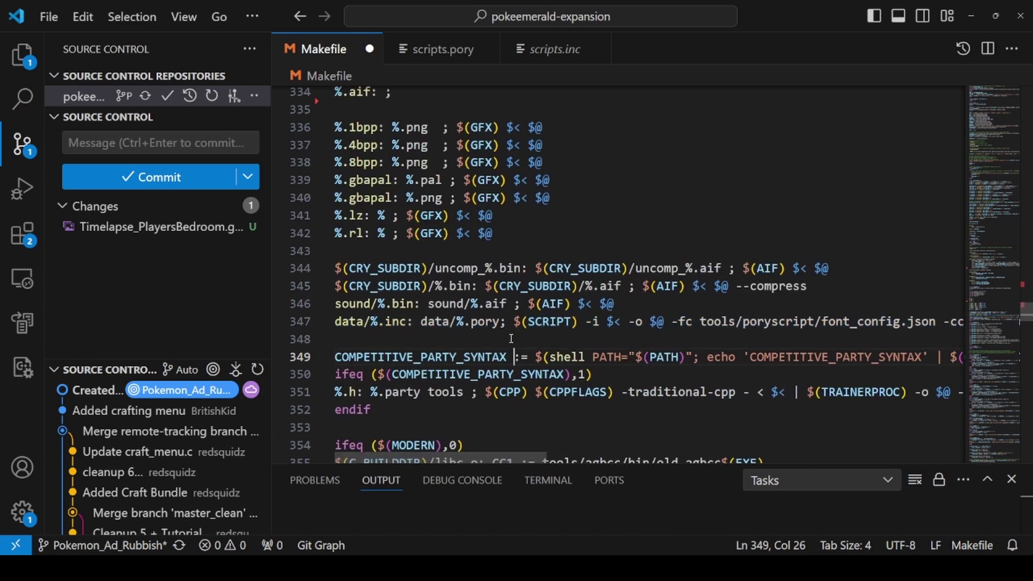
- Undo once more to restore the %.pory: ; rule line next to %.aif: ;
key("ctrl+z")
scroll(397, 176, "up", 2)
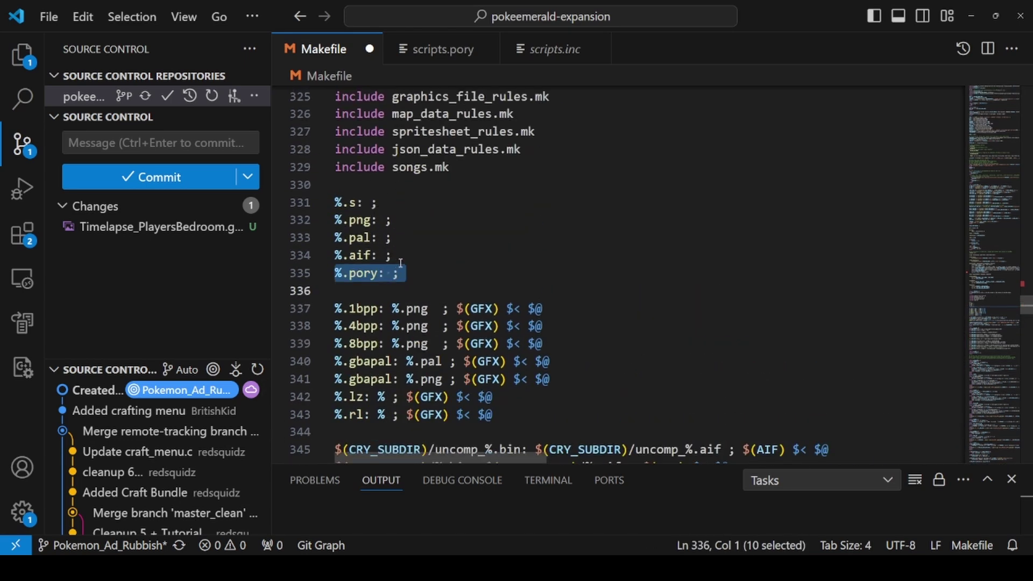
left_click_drag(401, 263, 285, 257)
double_click(363, 273)
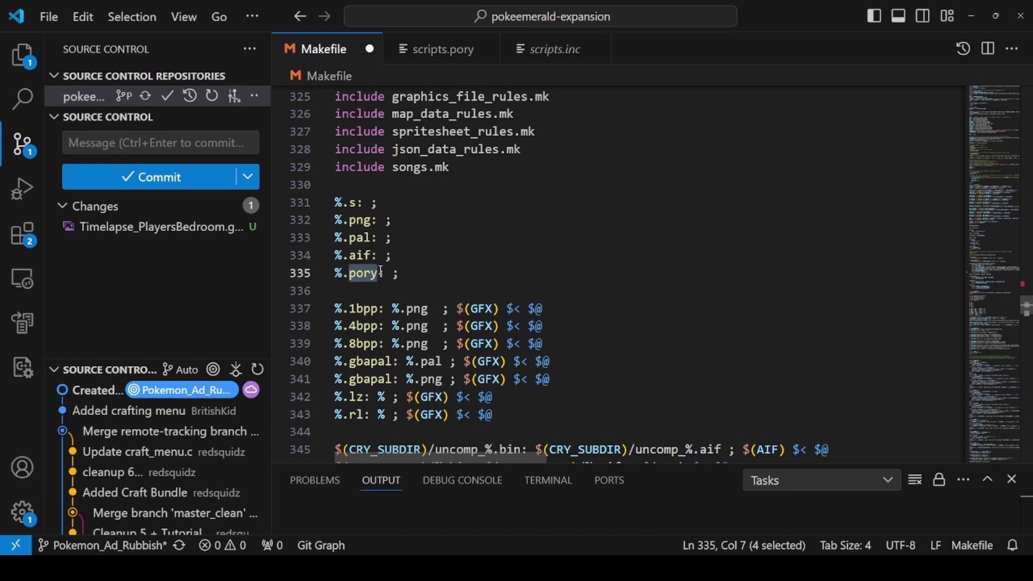
left_click(379, 273)
triple_click(412, 280)
left_click(464, 243)
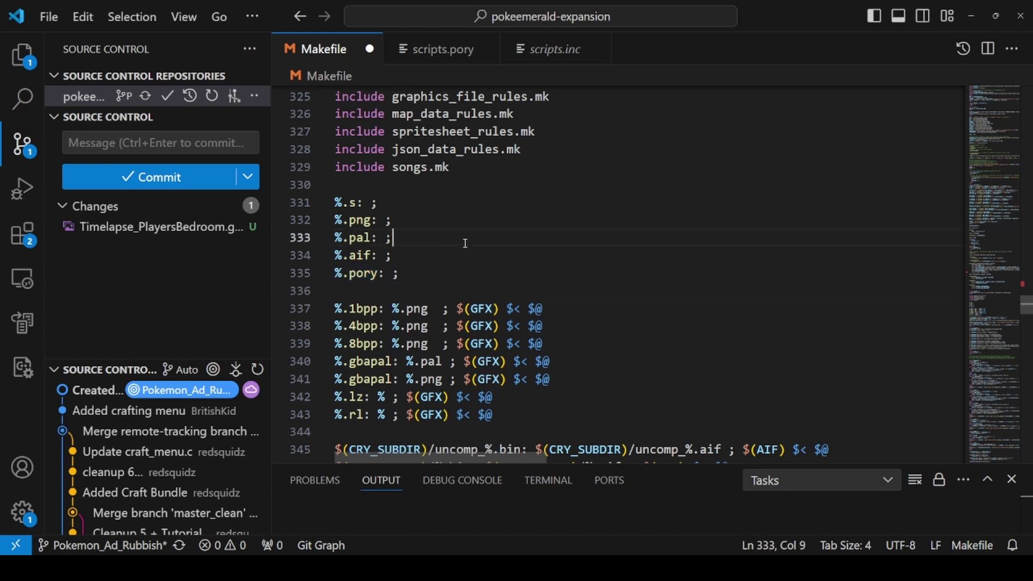
scroll(475, 203, "up", 8)
- Paste rm -f $(patsubst %.pory,%.inc,...) into mostlyclean at line 304, then return to the terminal
left_click(431, 183)
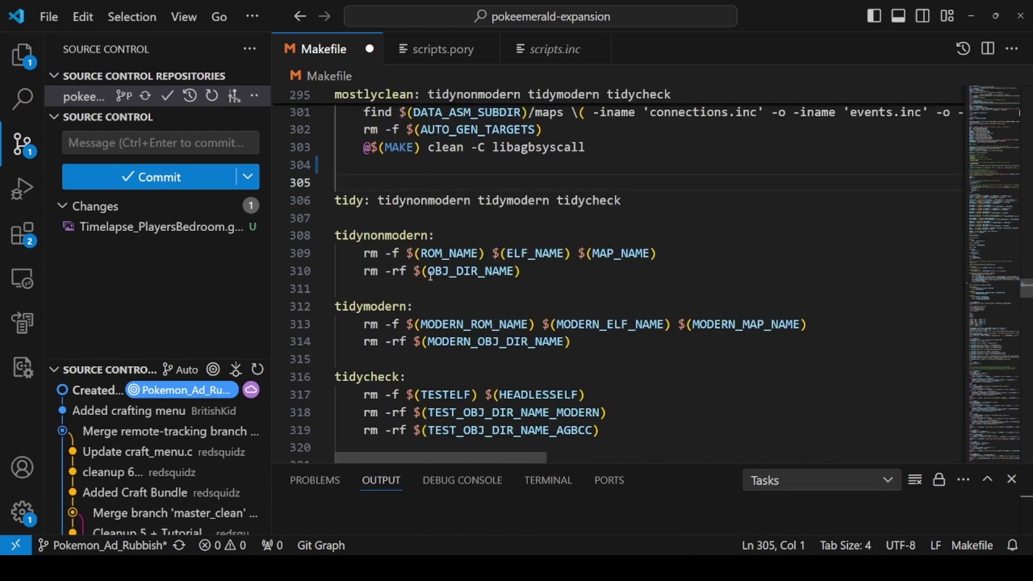
scroll(430, 215, "up", 2)
type("rm -f $(patsubst %.pory,%.inc,$(shell find data/ -type f -name '*.pory'))")
left_click(428, 291)
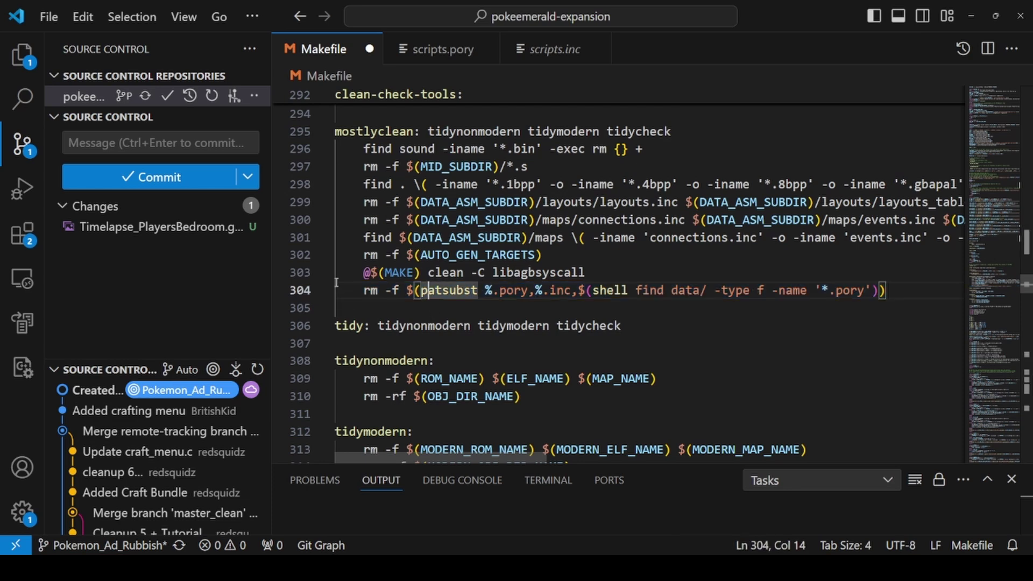
left_click_drag(363, 290, 871, 290)
scroll(904, 301, "up", 2)
scroll(930, 308, "down", 2)
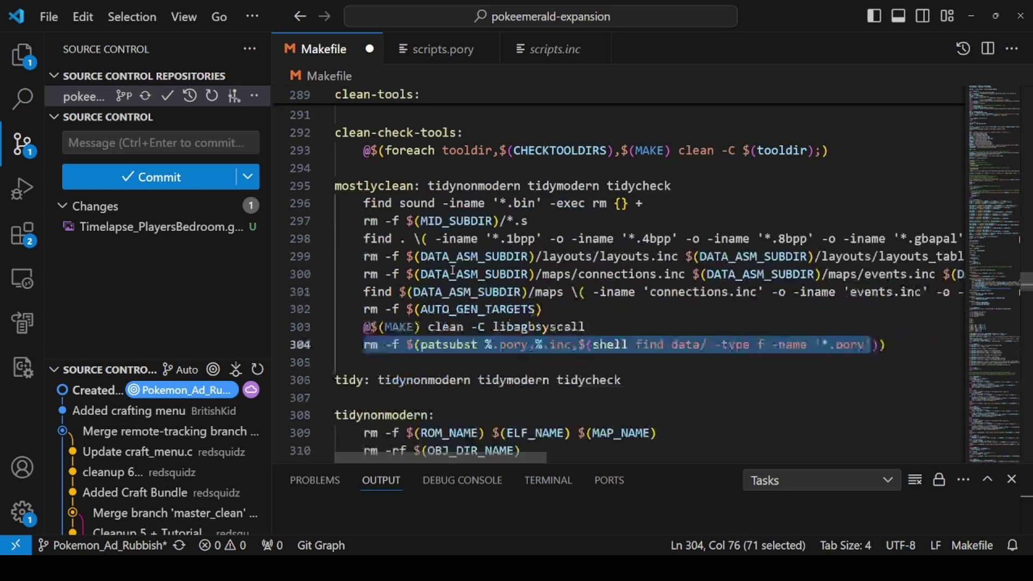
left_click_drag(931, 315, 345, 318)
left_click(658, 216)
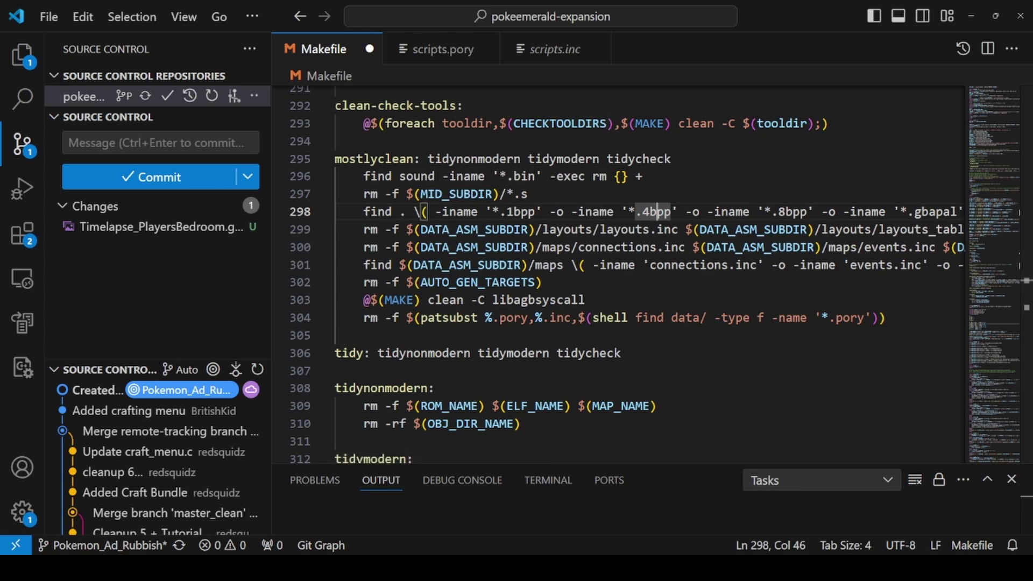
key("alt+Tab")
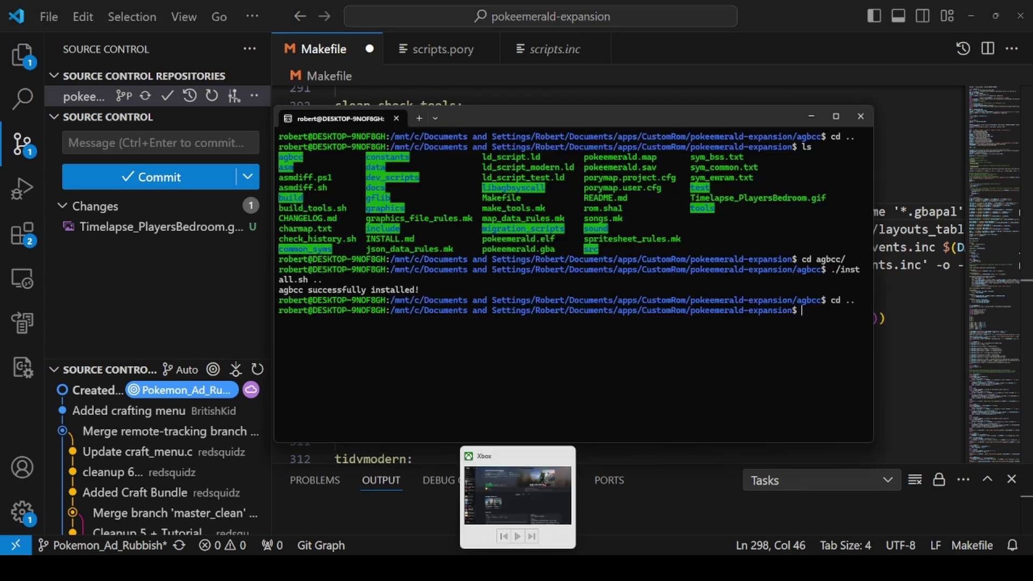
- Run make -j24 in the pokeemerald-expansion folder
type("mak")
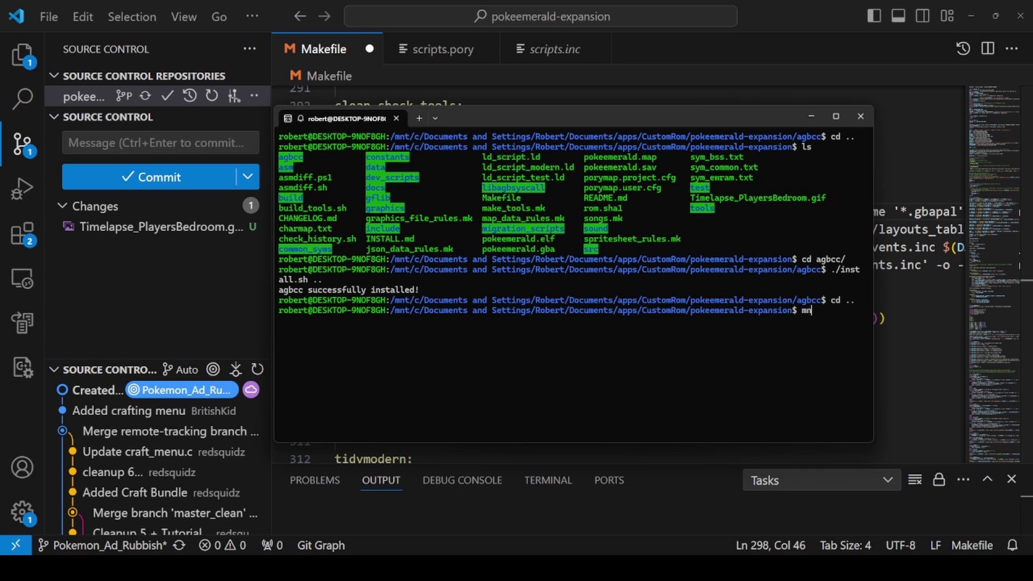
key("BackSpace")
type("a")
type("ke -j24")
key("Return")
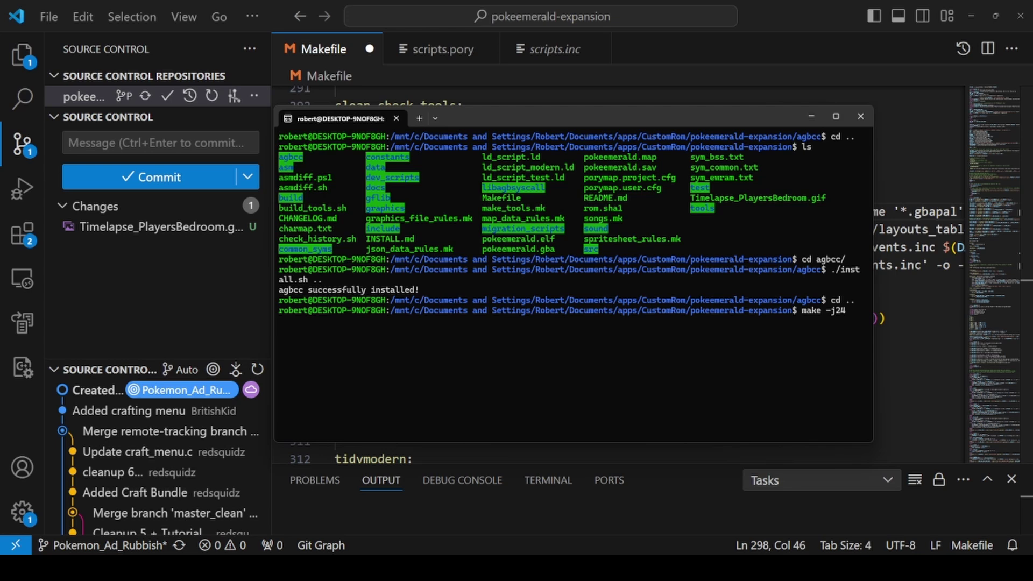
- Open data/maps/PlayersBedroom/scripts.inc from the Explorer file tree
left_click(326, 26)
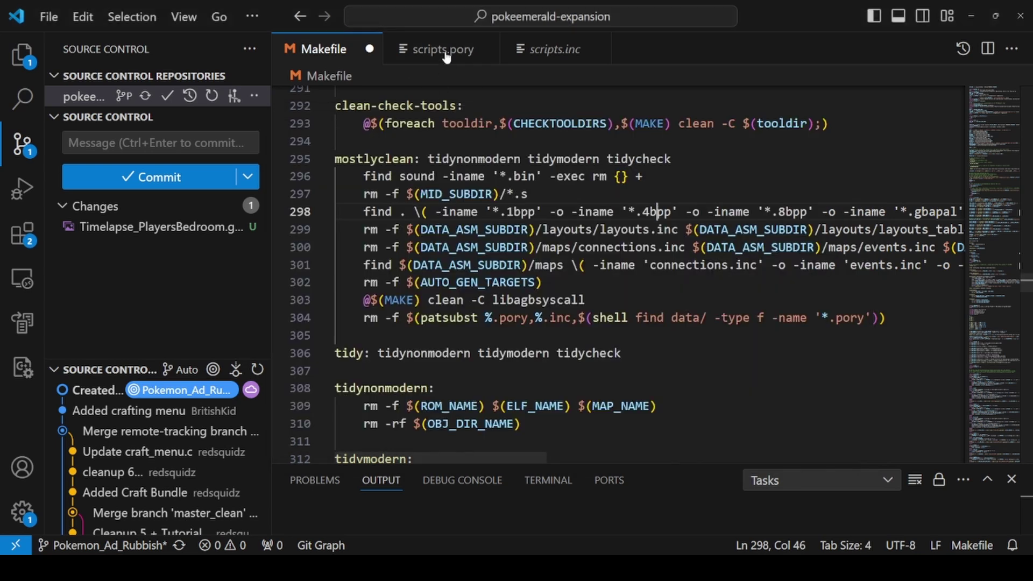
left_click(436, 49)
left_click(555, 49)
left_click(22, 53)
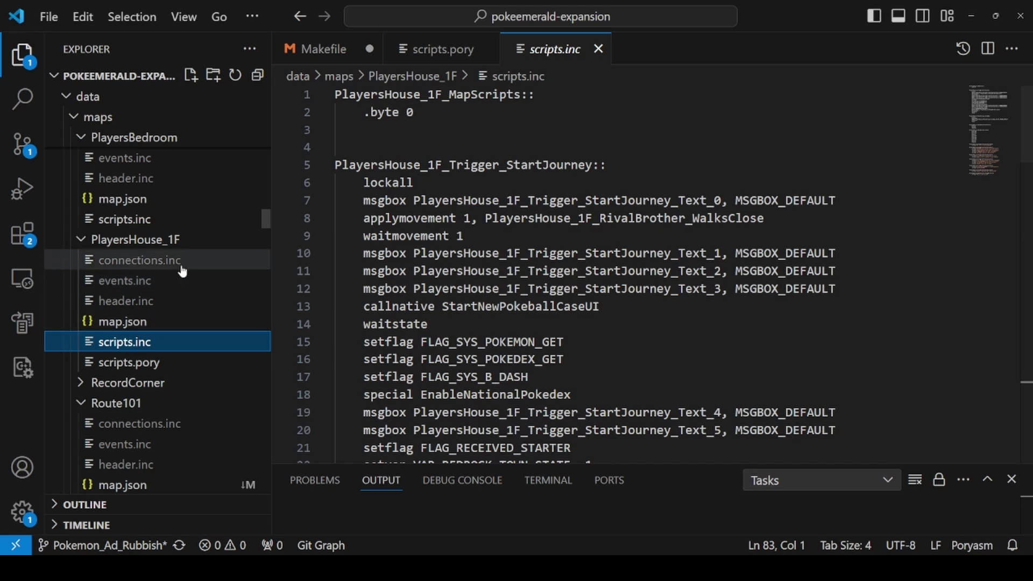
scroll(203, 230, "up", 3)
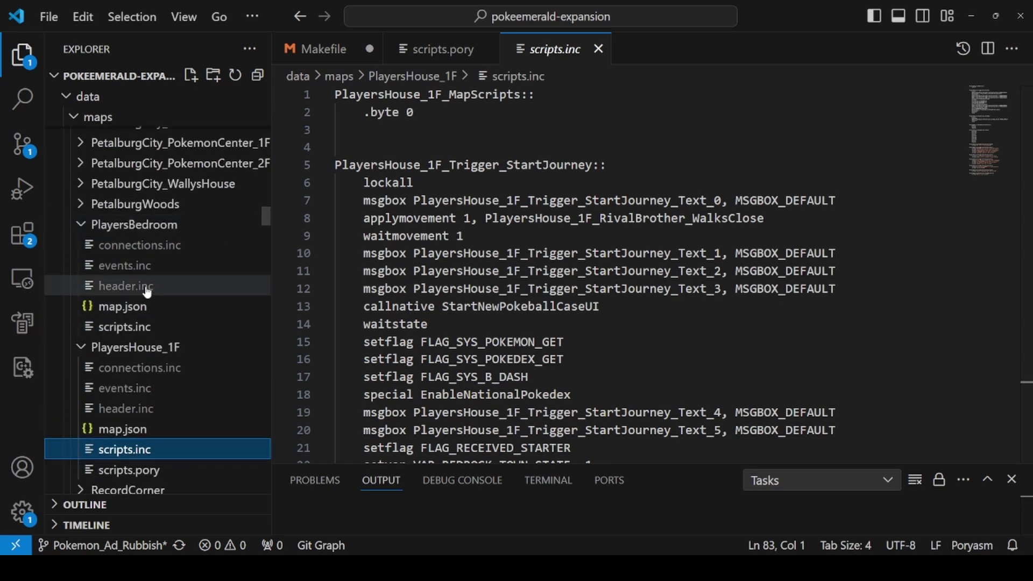
left_click(113, 326)
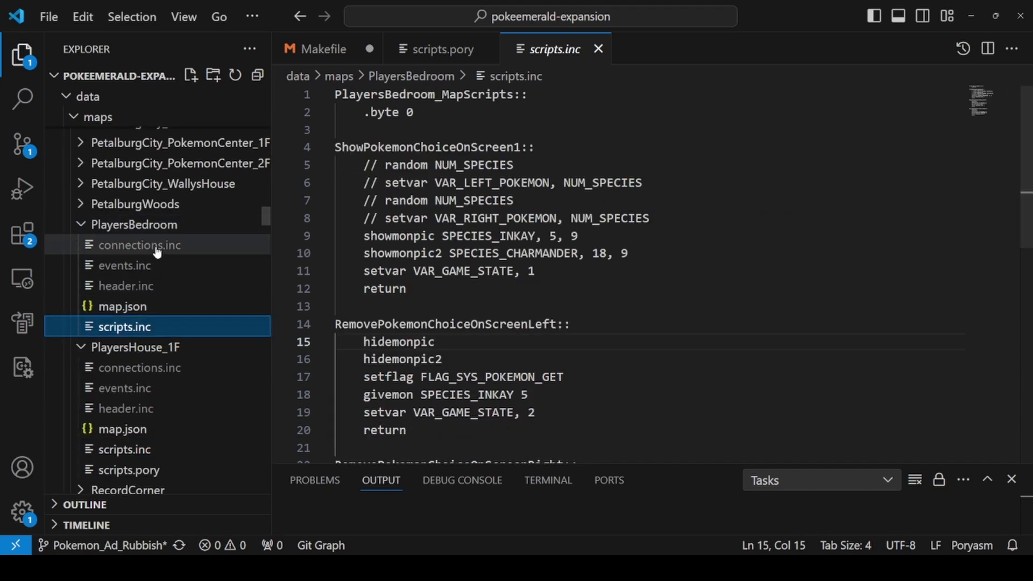
- Create a new file named scripts.pory in the PlayersBedroom folder
right_click(157, 224)
left_click(278, 177)
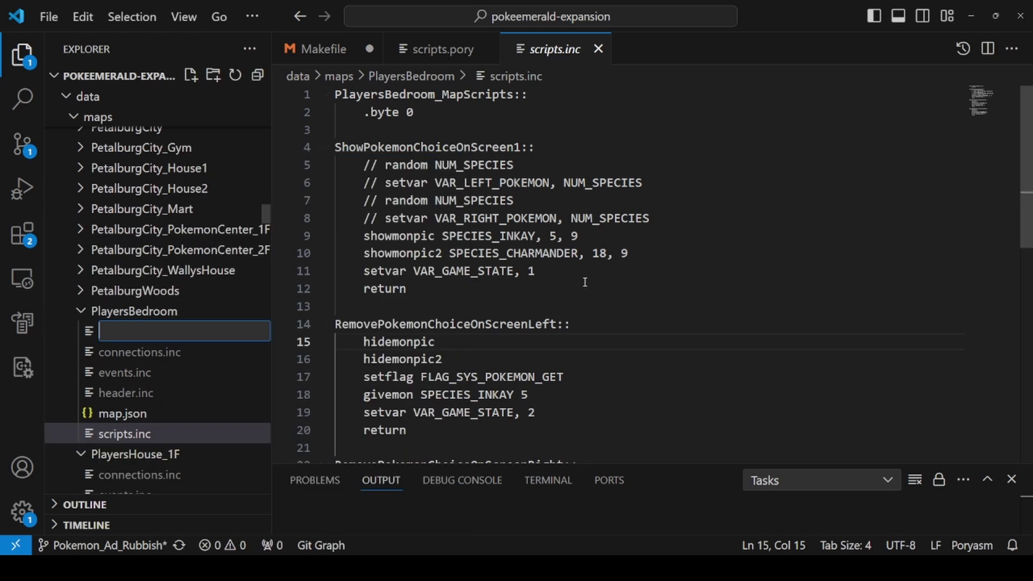
type("scripts.pory")
key("Return")
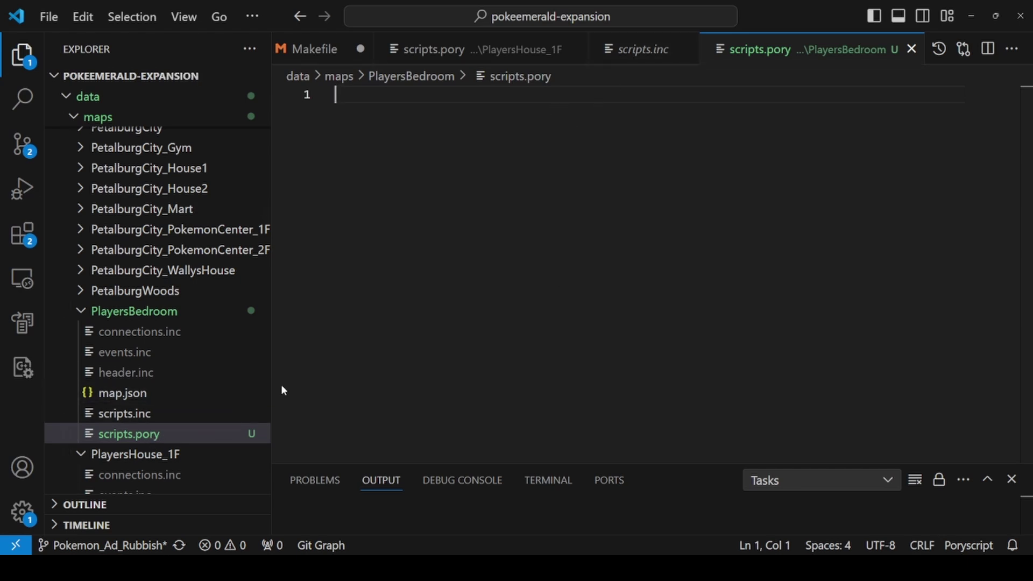
- Copy all of scripts.inc into scripts.pory inside a raw ` block
left_click(230, 414)
key("ctrl+a")
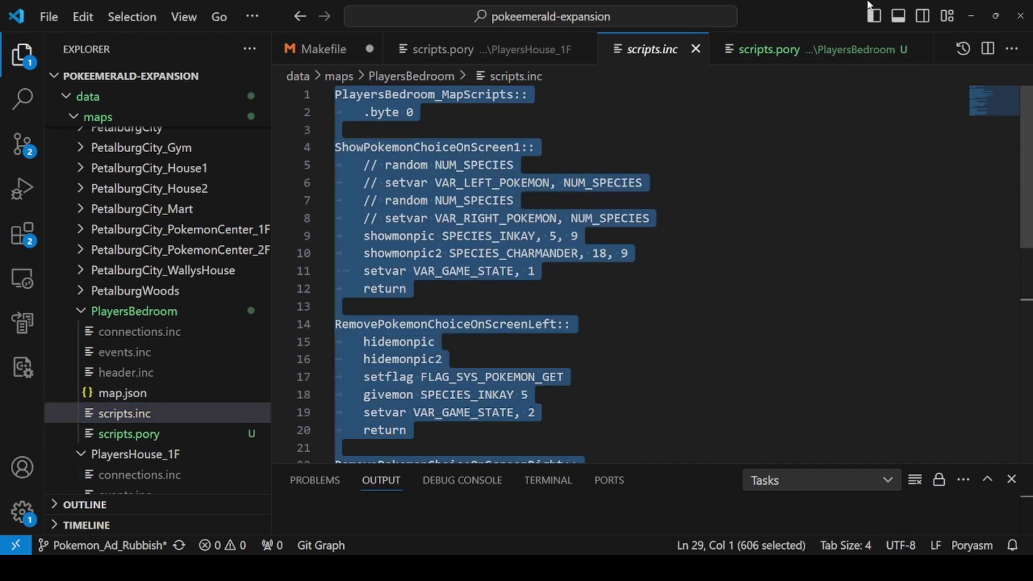
left_click(761, 51)
type("ra")
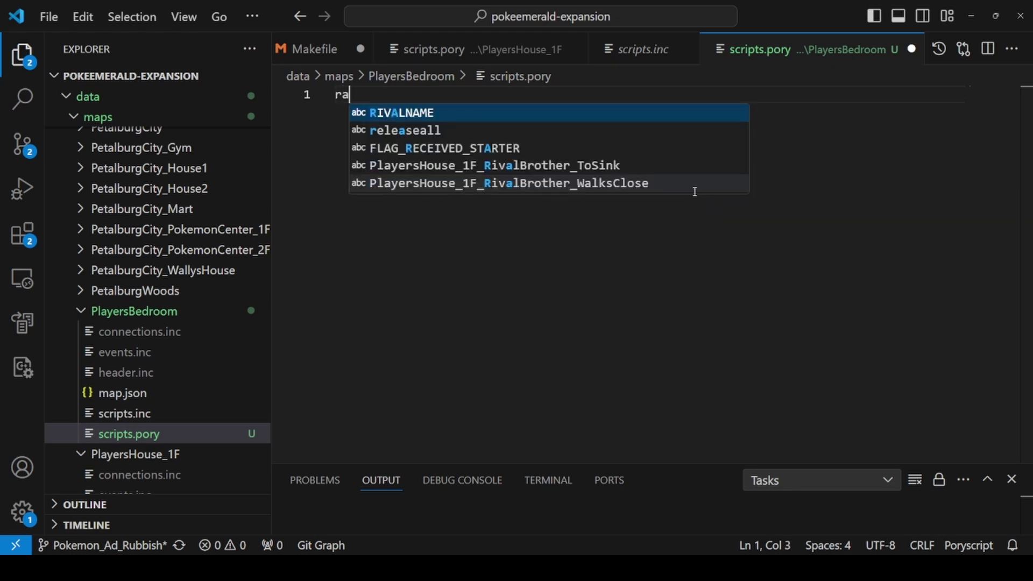
type("w 1")
key("BackSpace")
type("`")
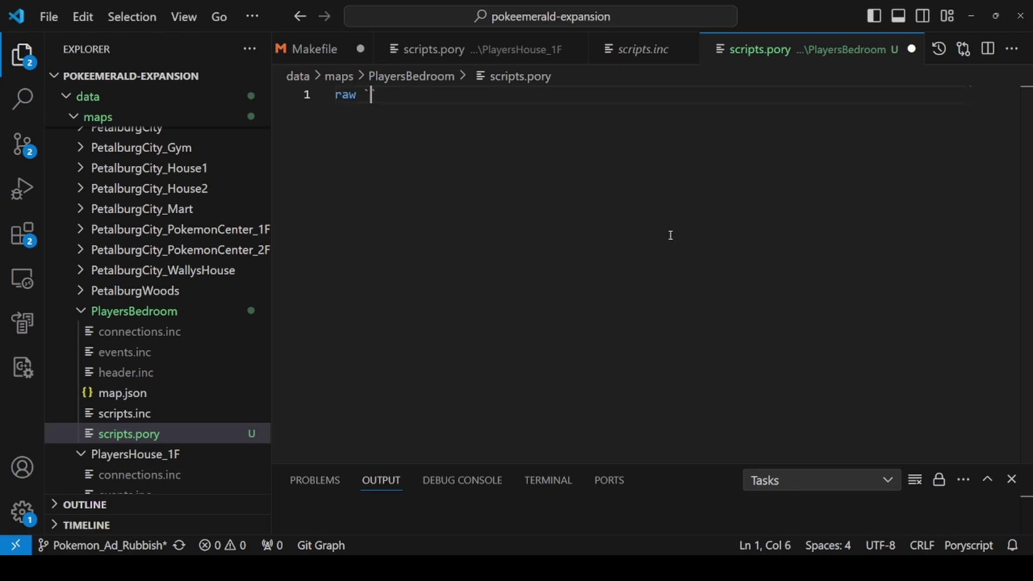
key("ctrl+v")
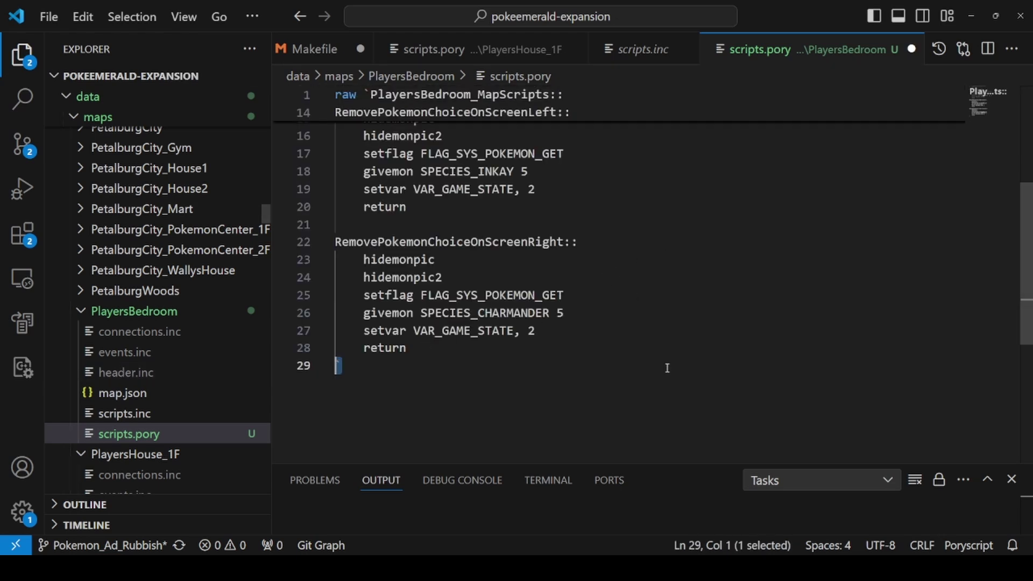
- Delete the four commented-out random lines and go to the raw block's closing line
scroll(669, 364, "up", 5)
left_click_drag(651, 218, 333, 165)
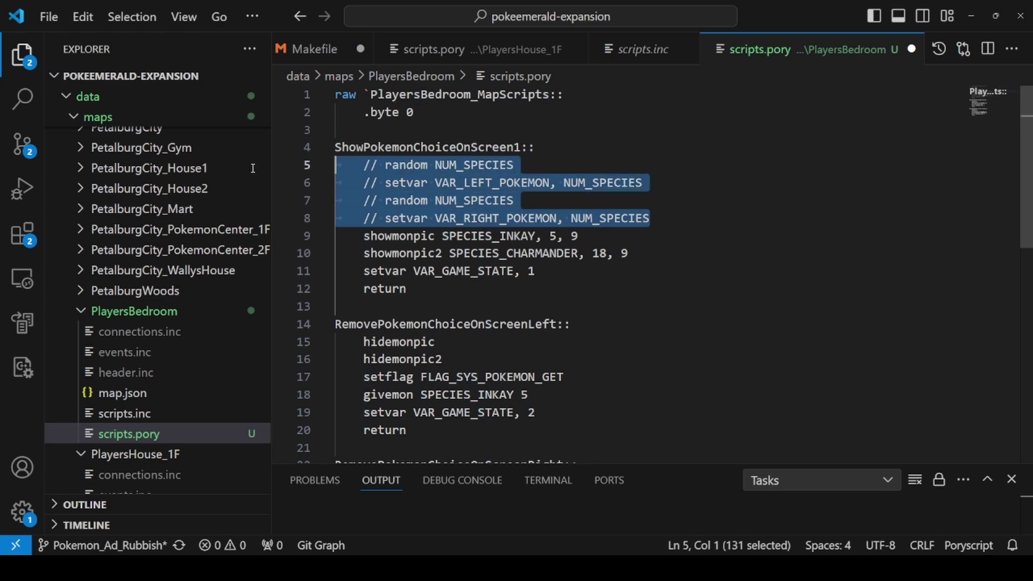
key("BackSpace")
key("BackSpace")
scroll(560, 259, "down", 4)
scroll(560, 259, "up", 4)
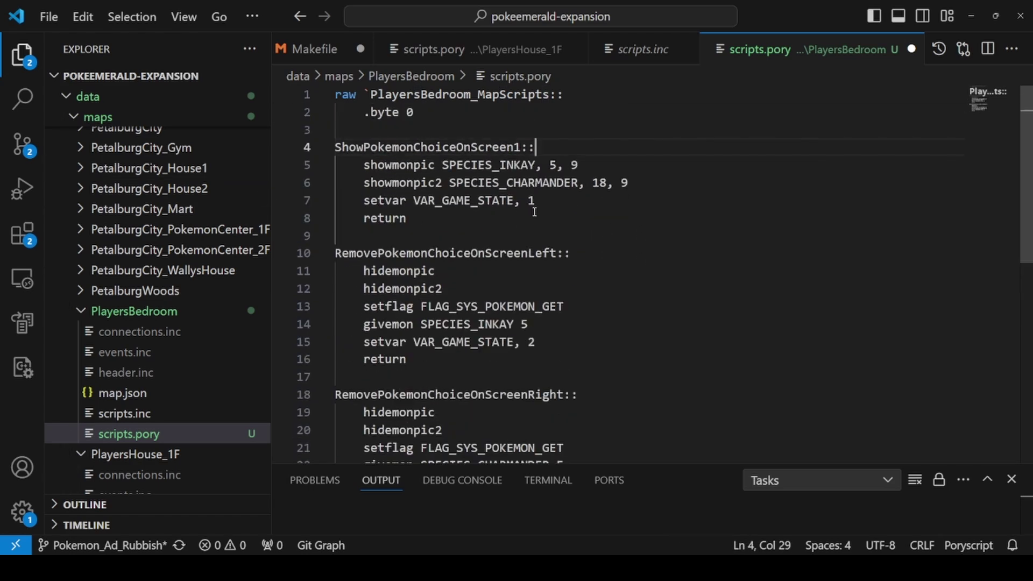
scroll(536, 209, "down", 5)
left_click(520, 410)
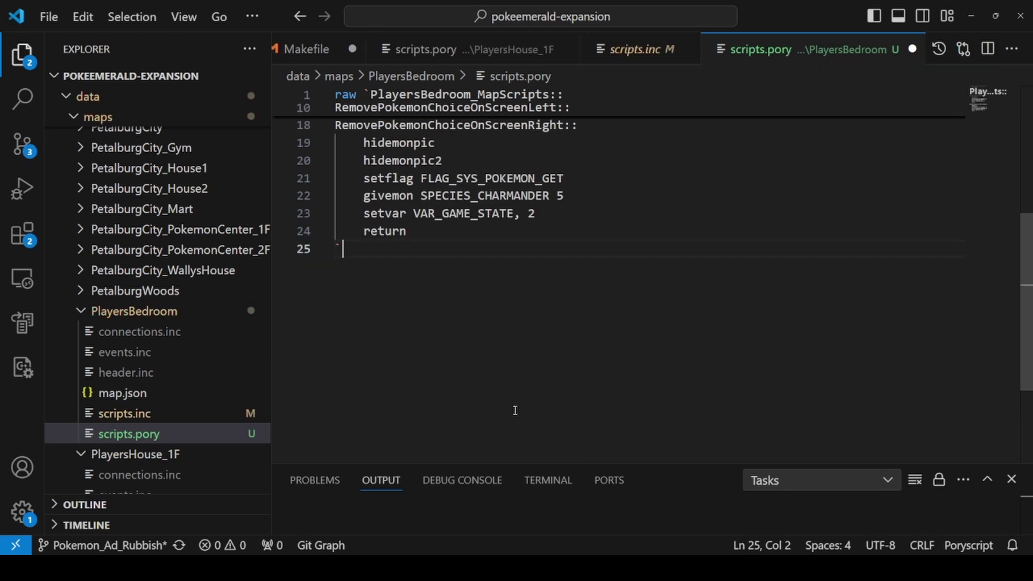
- Search 'porymaps' in Chrome and open the huderlem/porymap Release 5.4.1 page
key("alt+Tab")
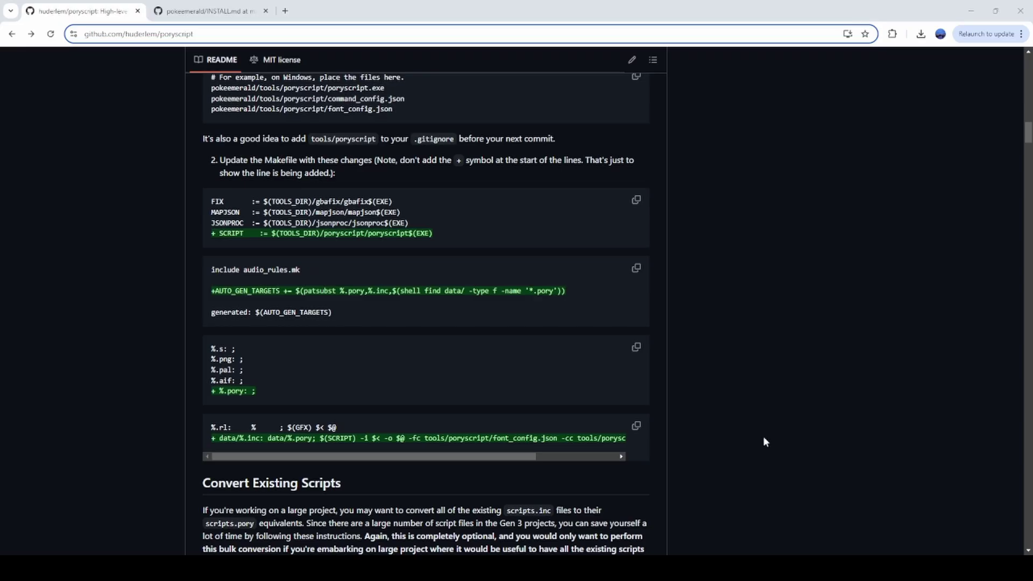
left_click(284, 10)
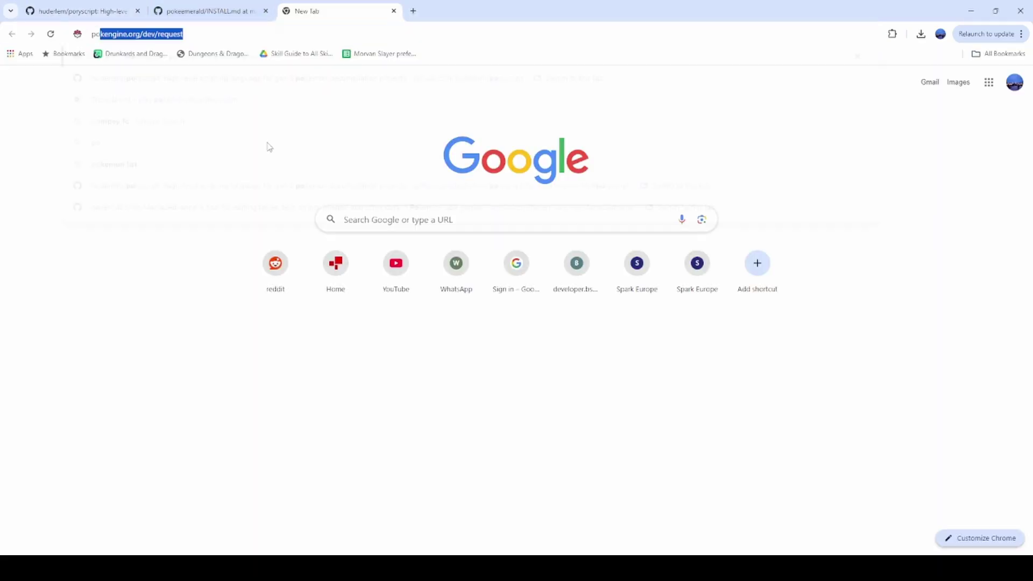
type("porymaps")
key("Return")
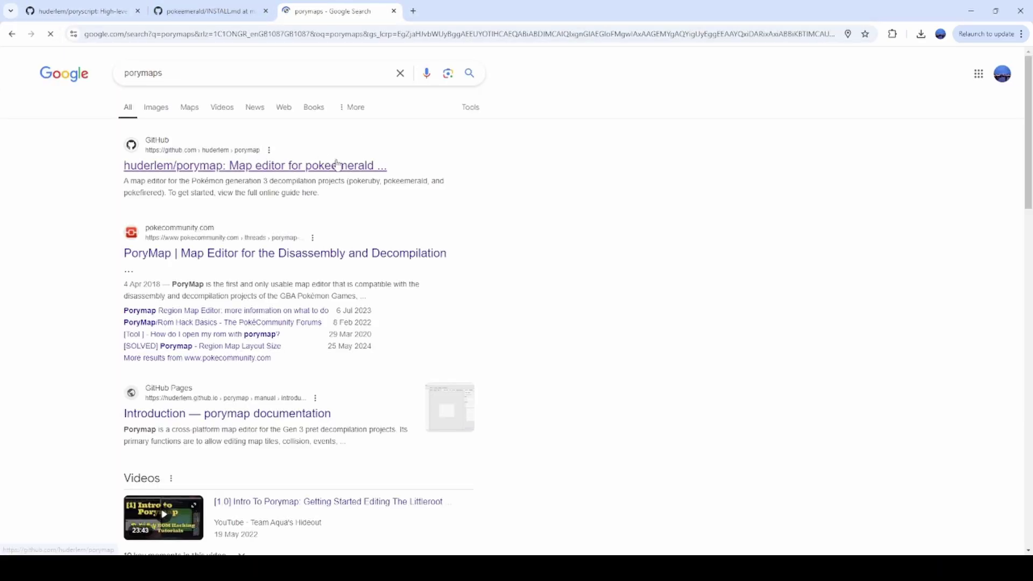
left_click(214, 168)
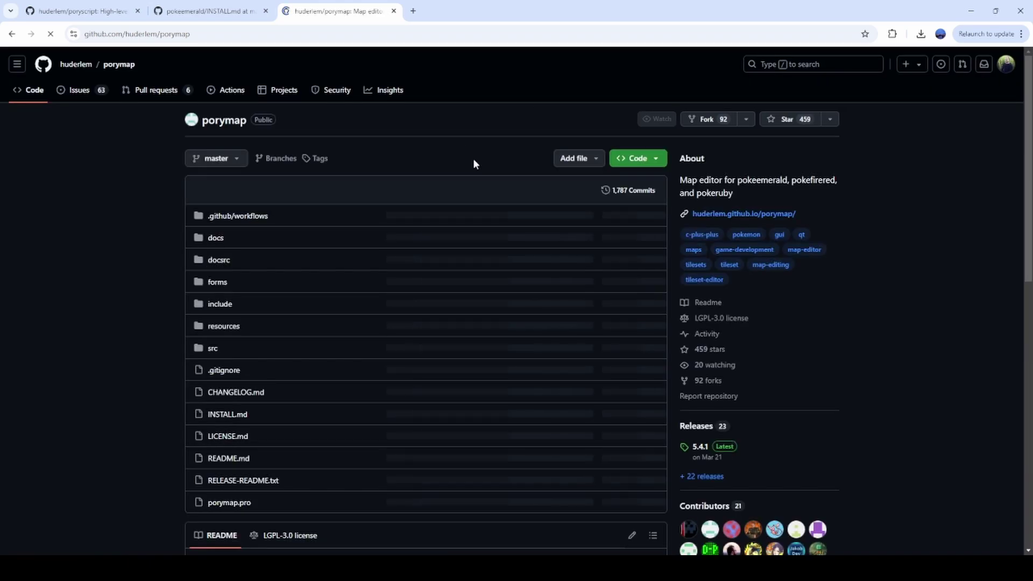
scroll(512, 204, "down", 2)
scroll(511, 210, "down", 6)
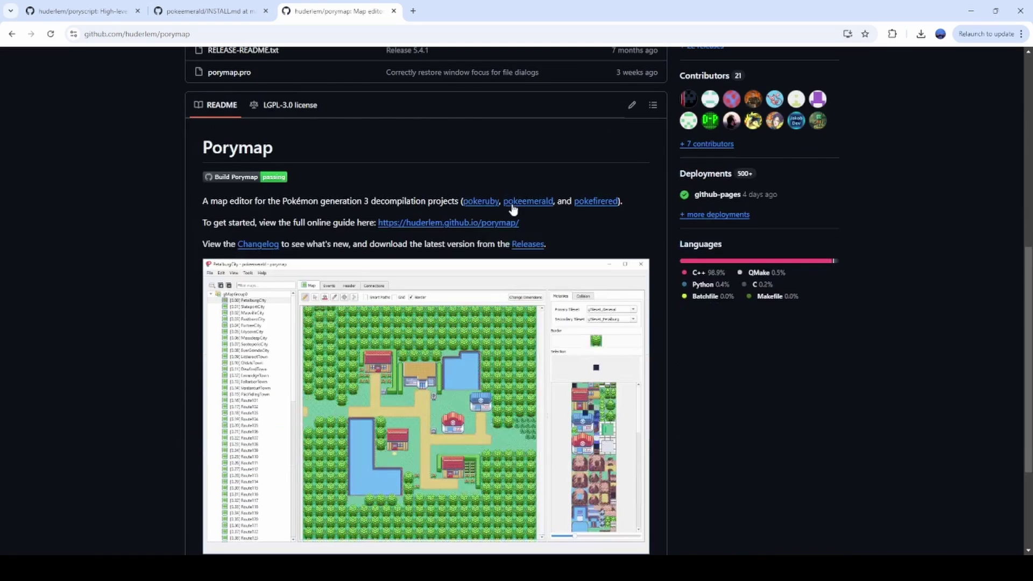
scroll(578, 275, "up", 4)
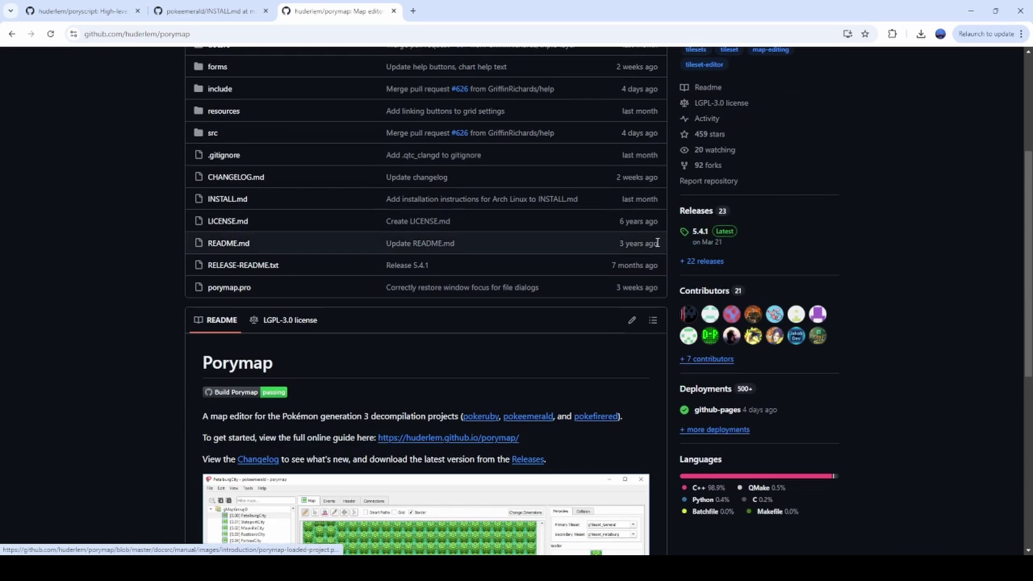
left_click(701, 232)
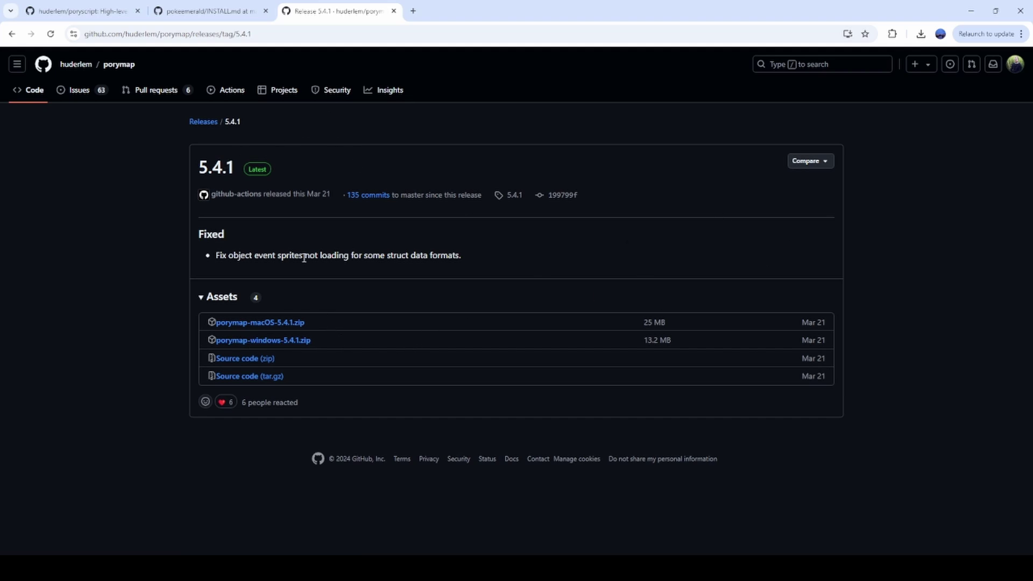
- Download porymap-windows-5.4.1.zip and open it from the downloads list
left_click(289, 339)
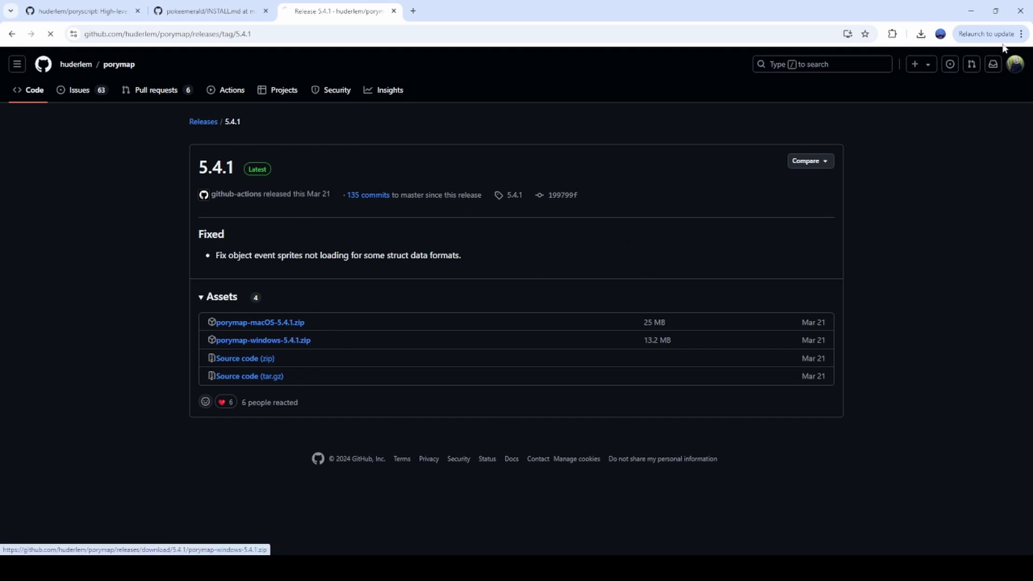
left_click(921, 34)
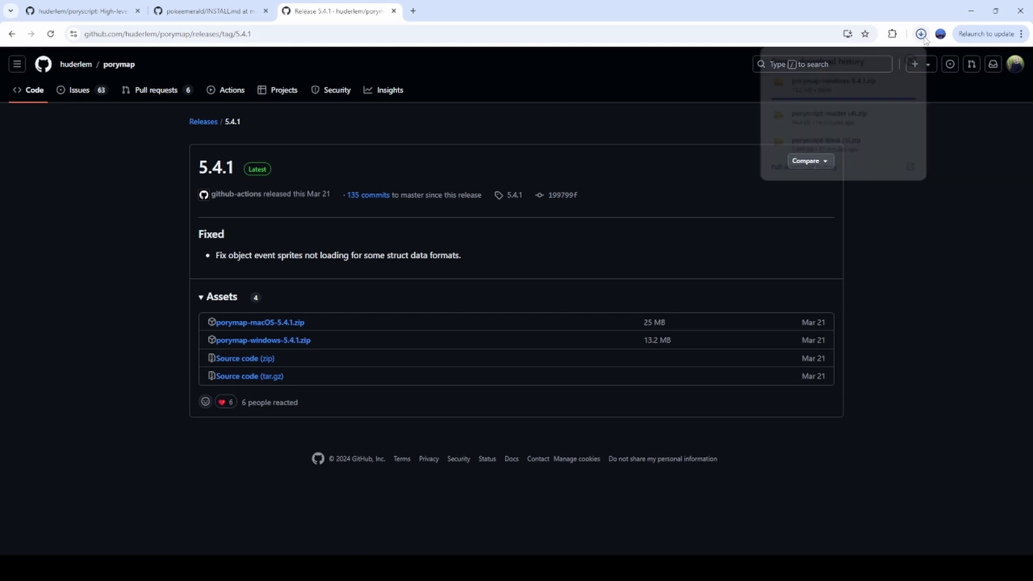
left_click(830, 85)
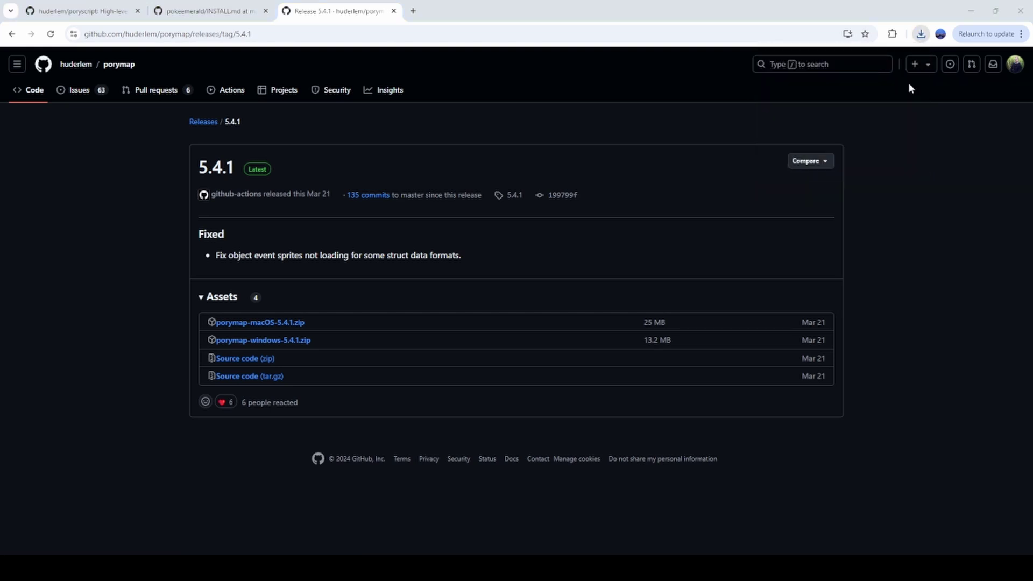
left_click(398, 241)
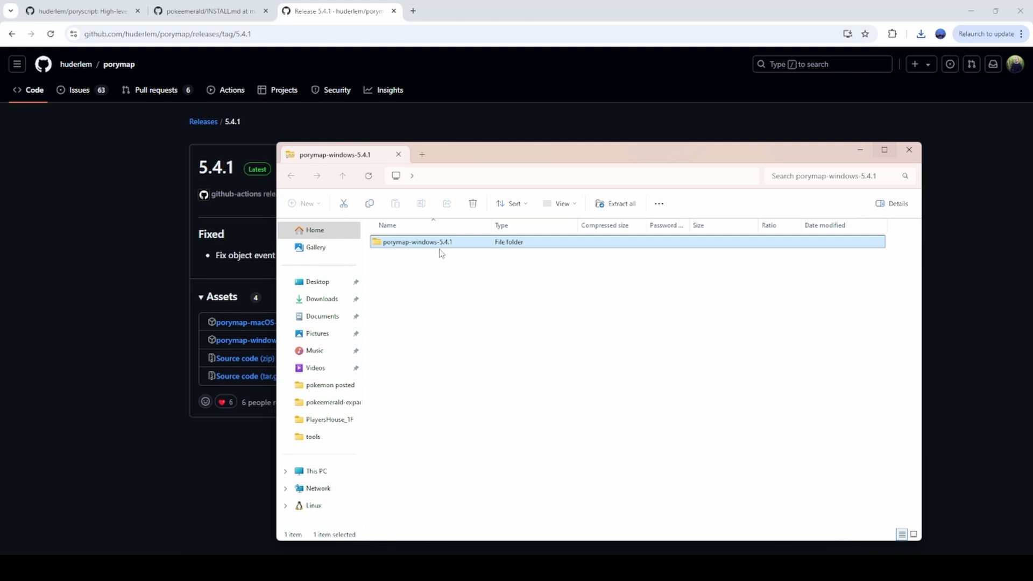
- Open the zip's porymap-windows-5.4.1 folder to check its contents, then close the window
double_click(425, 243)
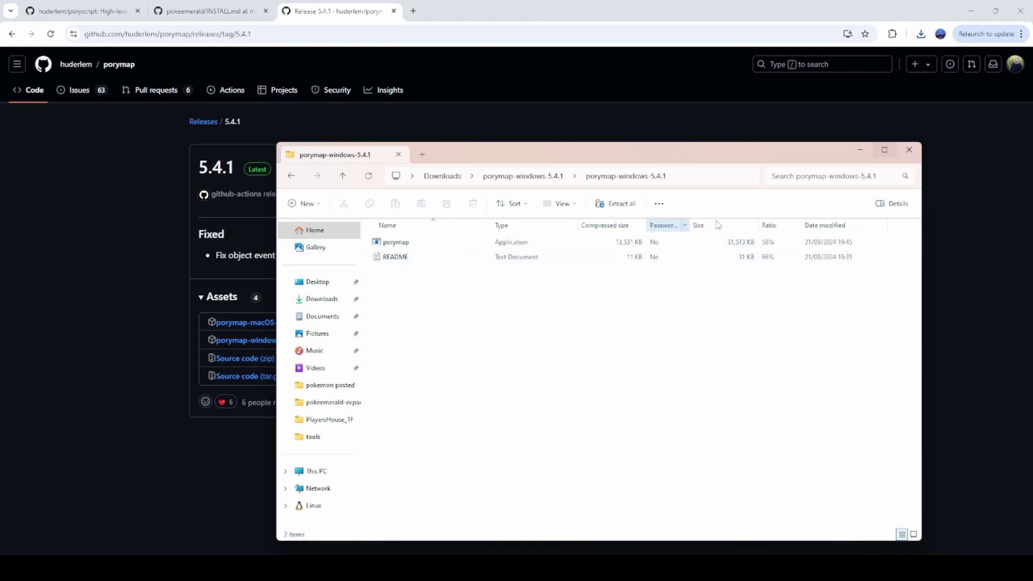
left_click(909, 151)
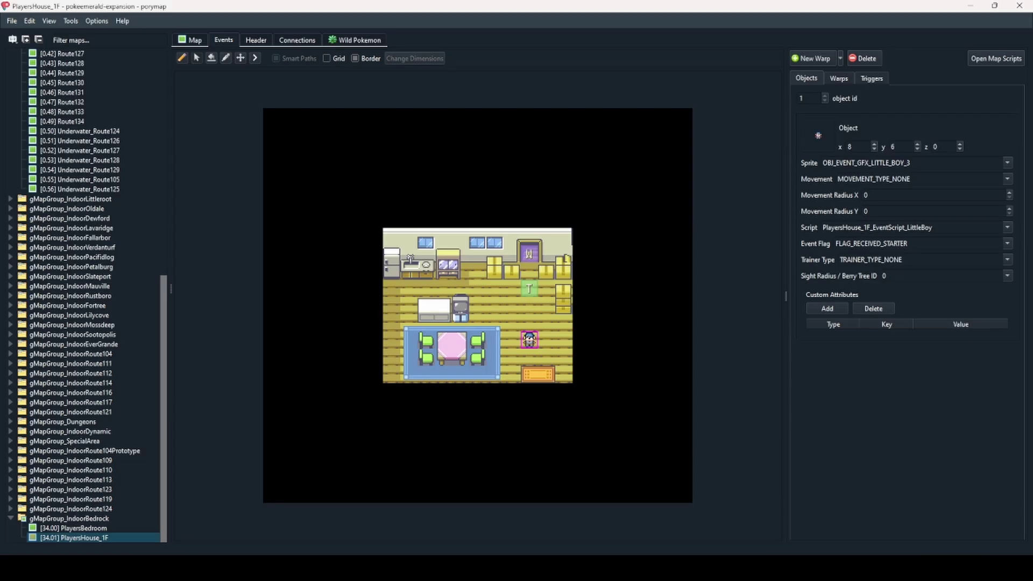
left_click(12, 21)
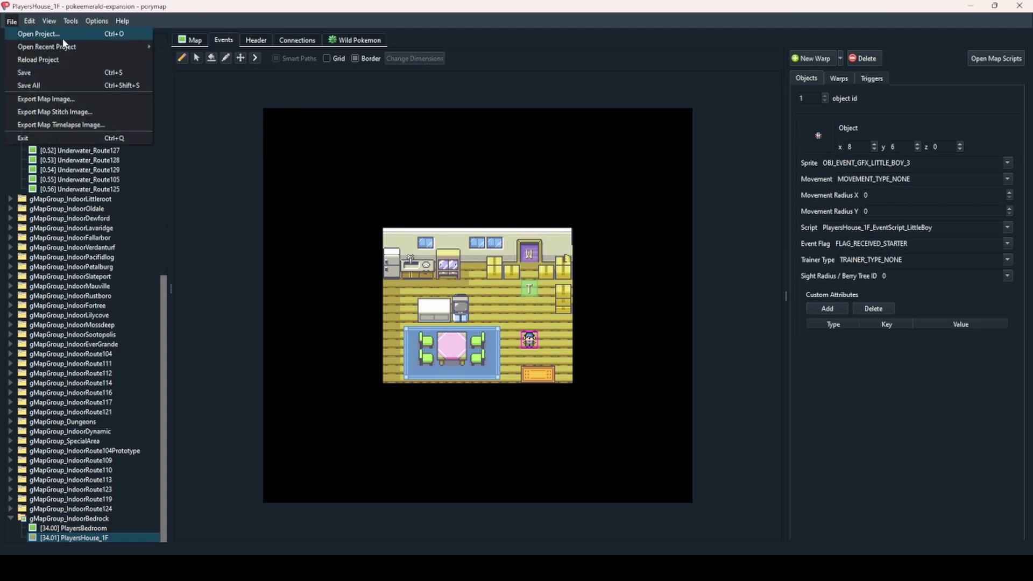
left_click(63, 37)
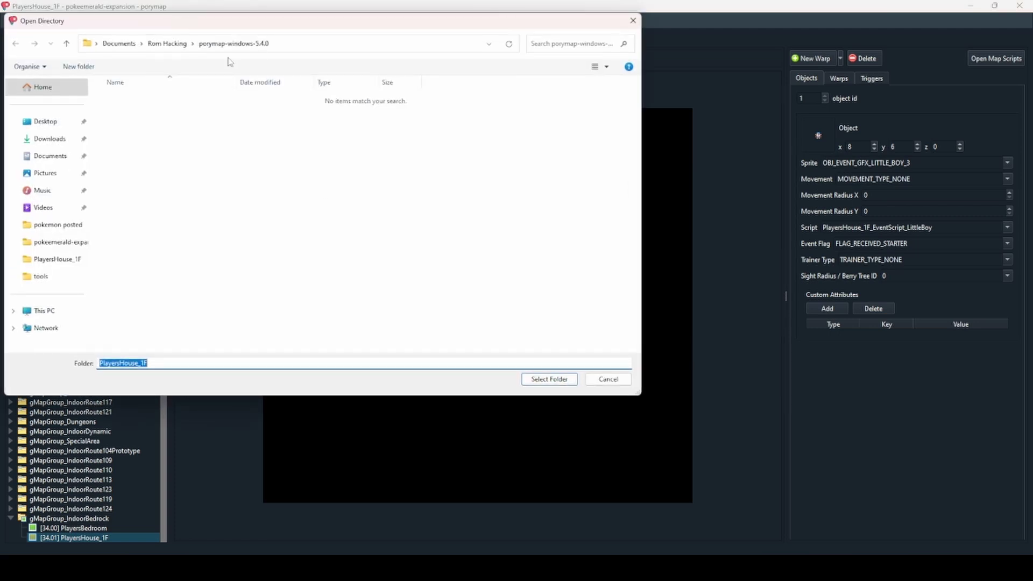
left_click_drag(273, 21, 433, 73)
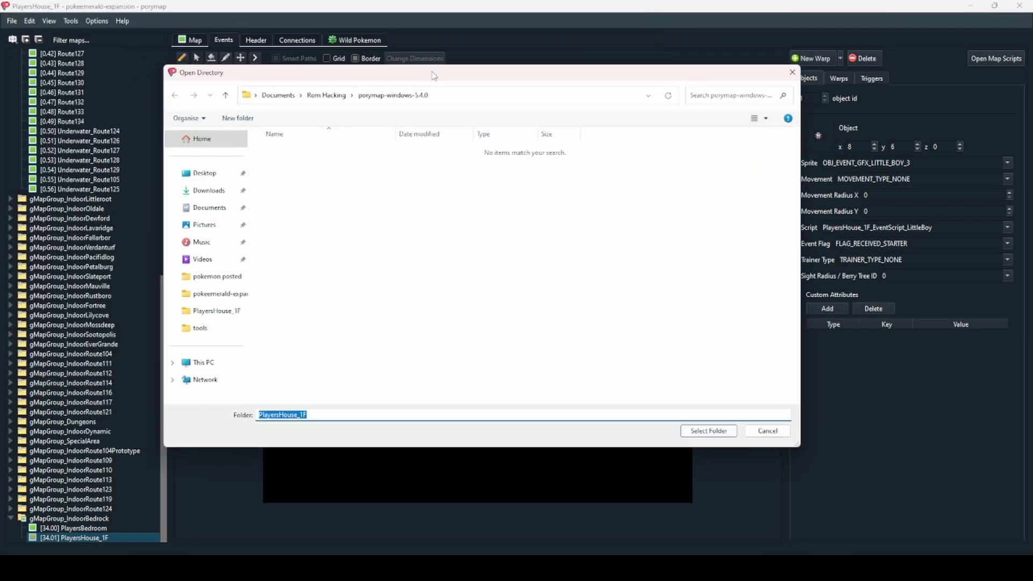
left_click(329, 95)
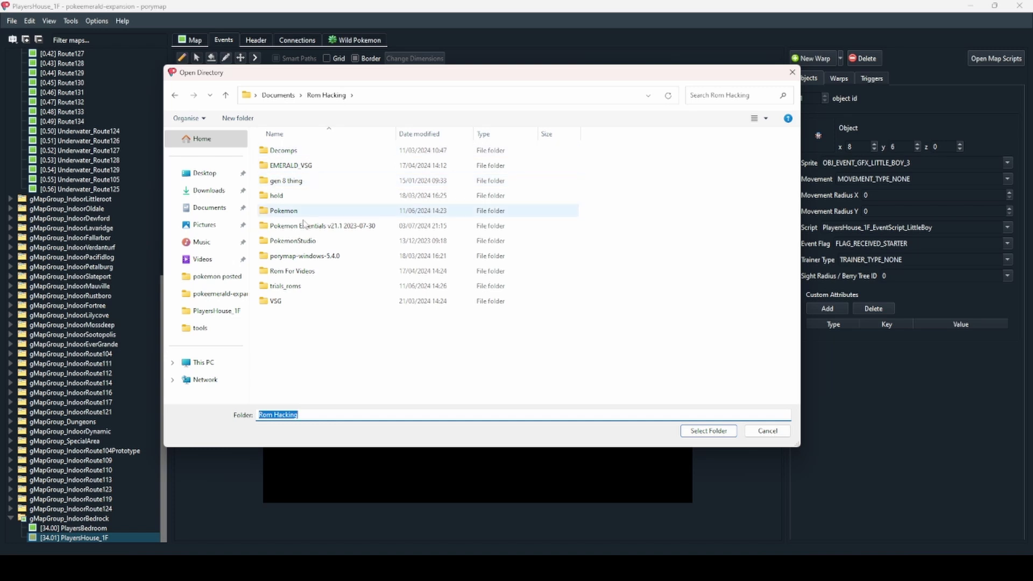
double_click(286, 286)
double_click(309, 152)
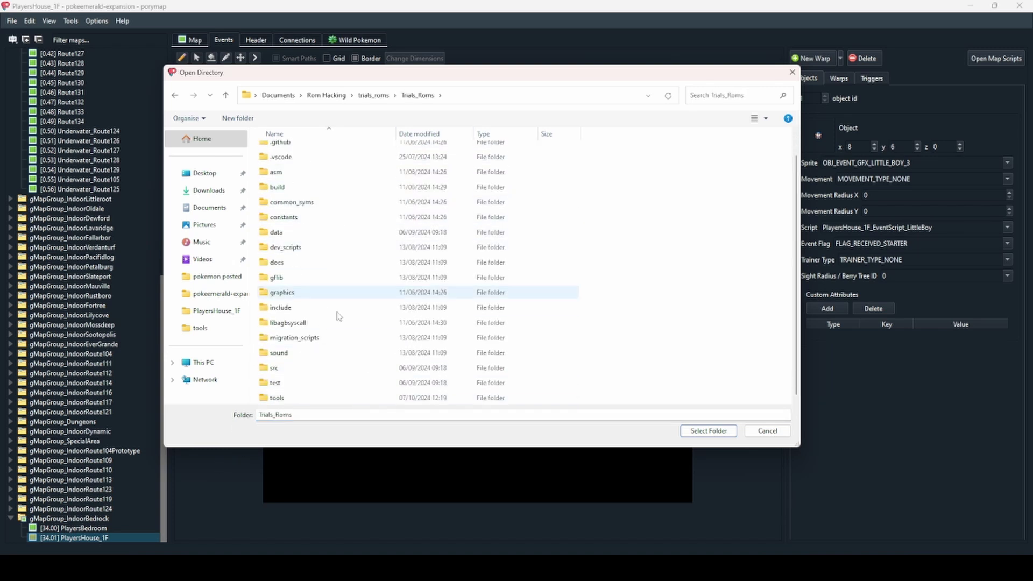
left_click(778, 429)
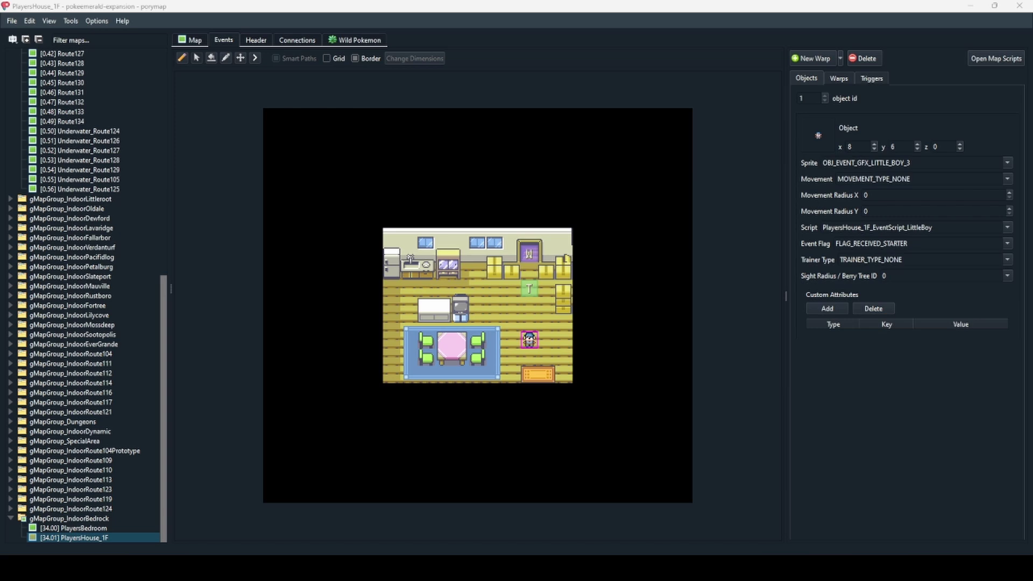
- Open the LittlerootTown map in Porymap's Map tab
scroll(96, 154, "up", 14)
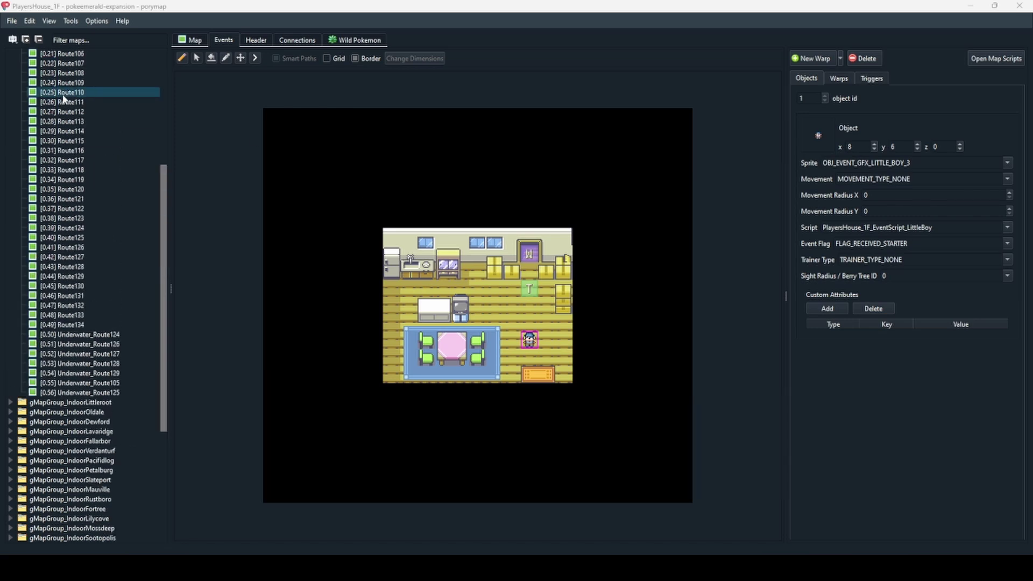
double_click(97, 150)
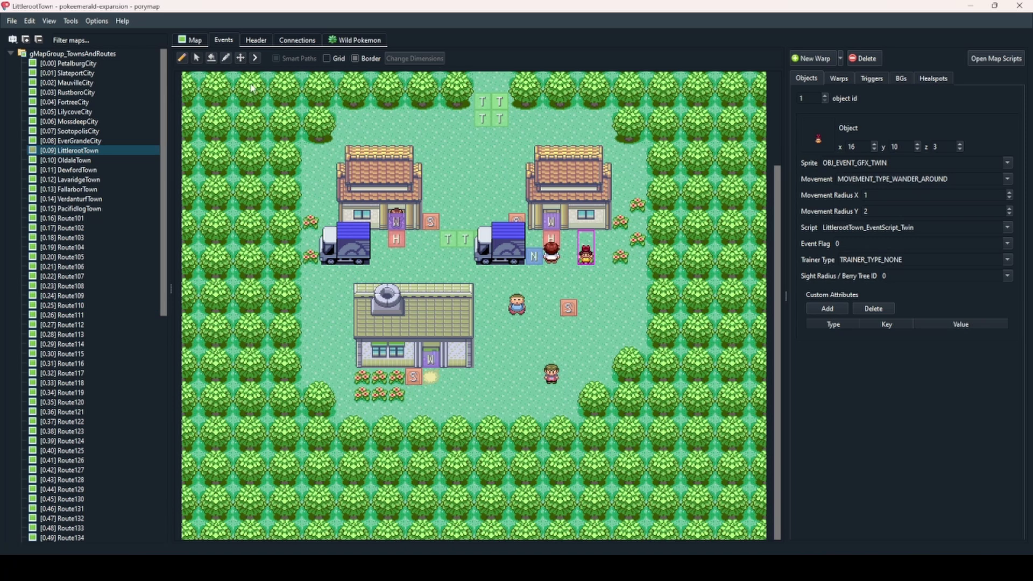
left_click(203, 44)
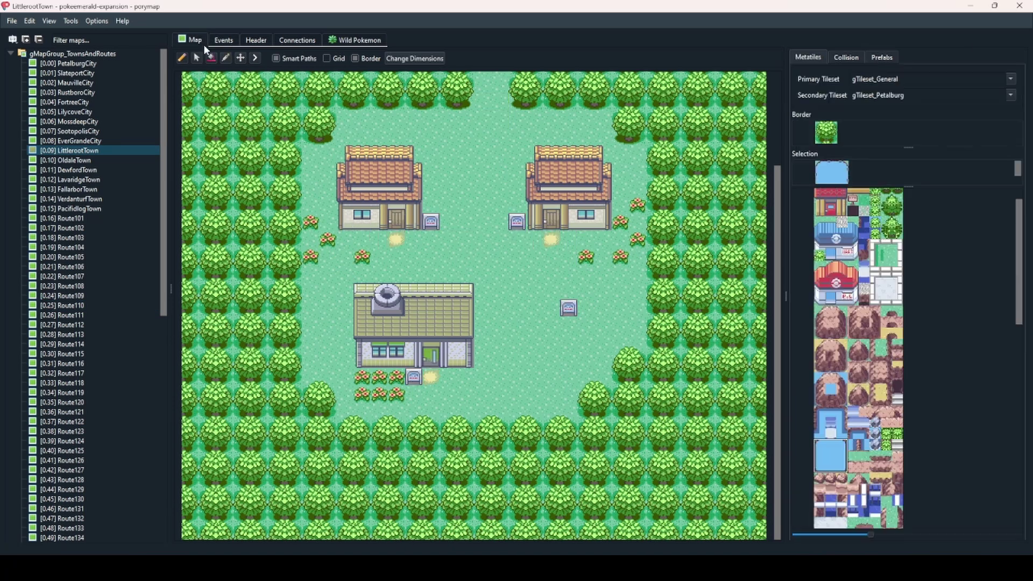
- Select a block of light-blue puddle metatiles in the Metatiles panel
left_click(863, 222)
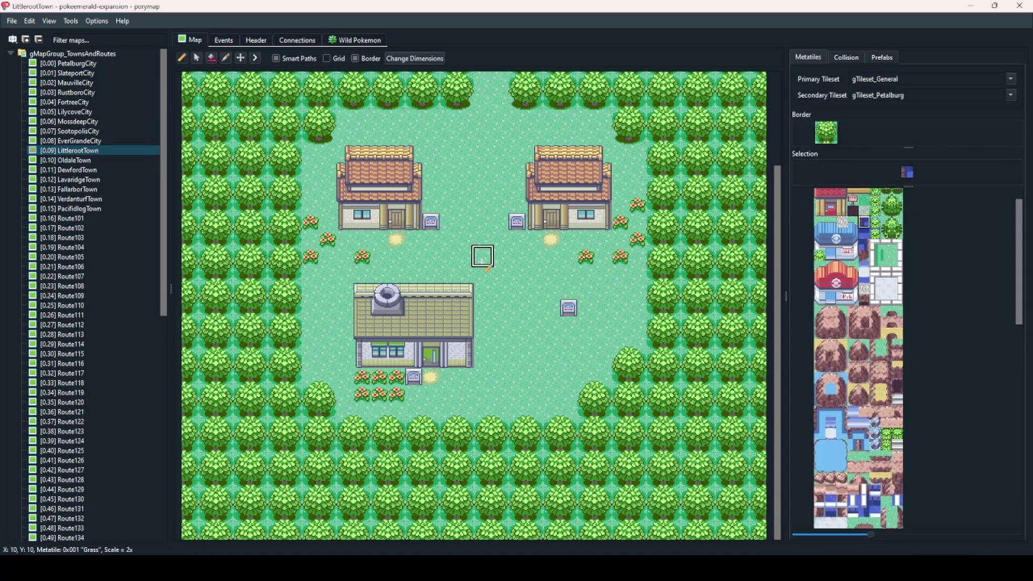
left_click(835, 458)
left_click_drag(837, 461, 846, 469)
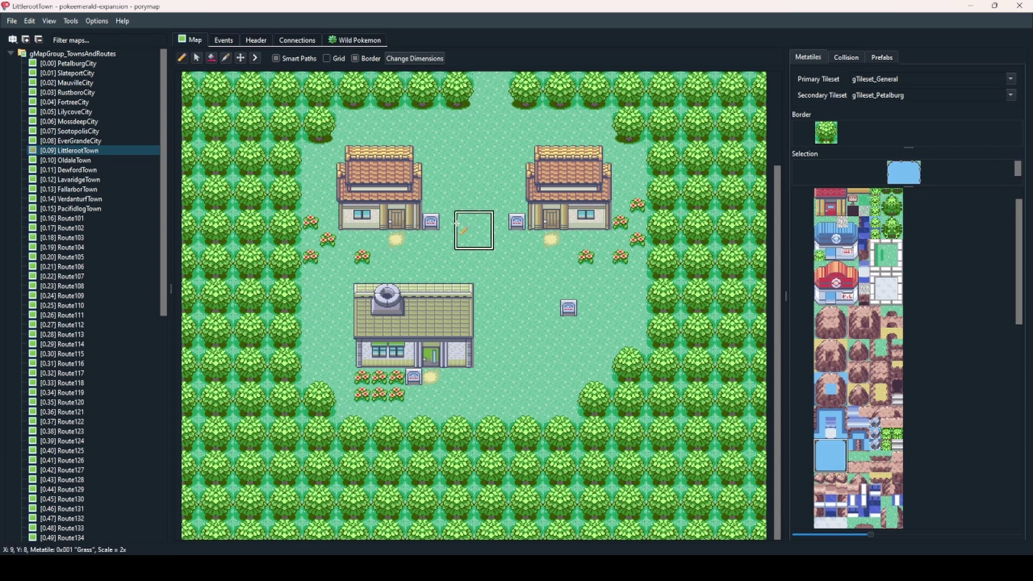
scroll(484, 261, "up", 3)
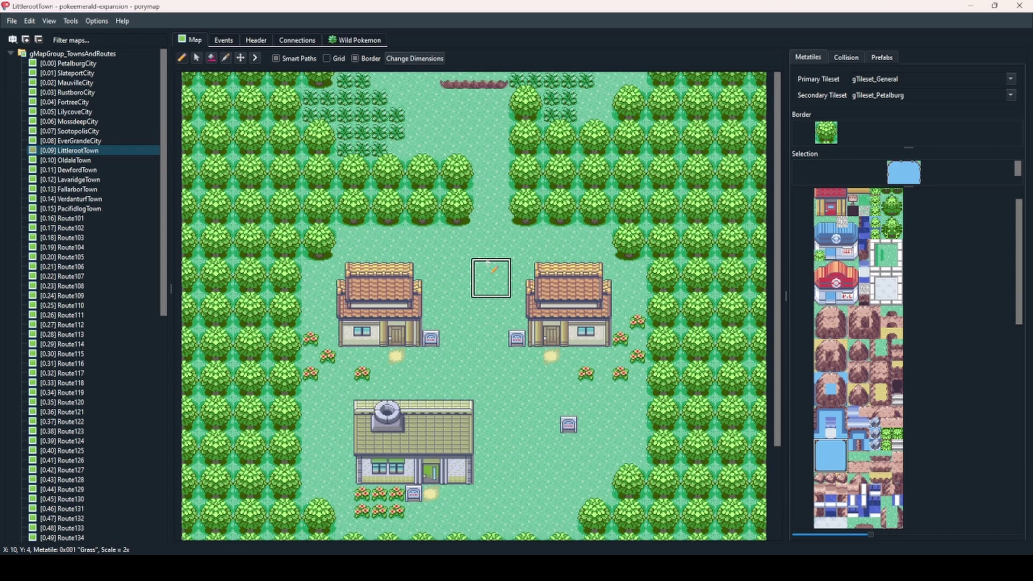
scroll(531, 245, "down", 2)
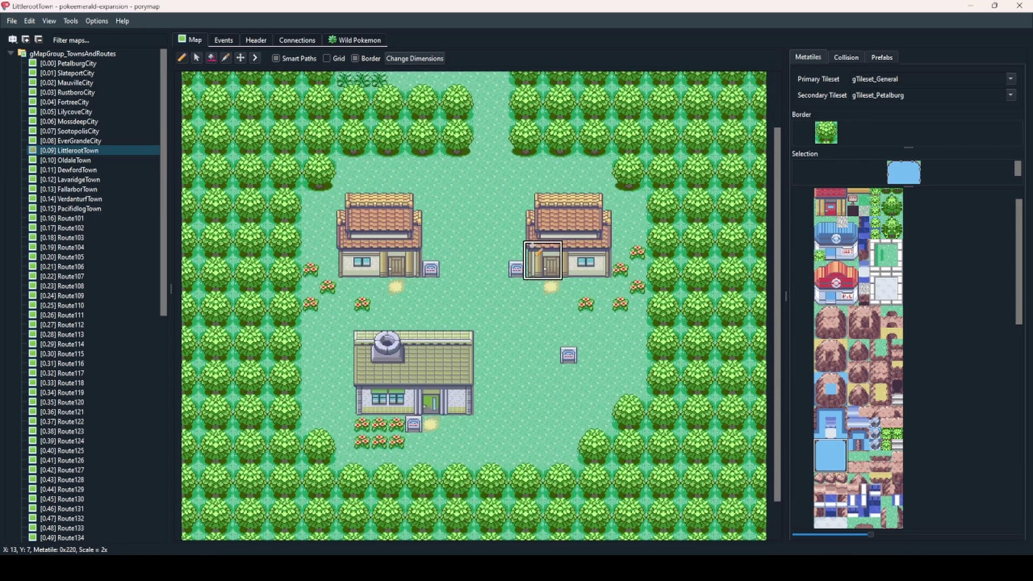